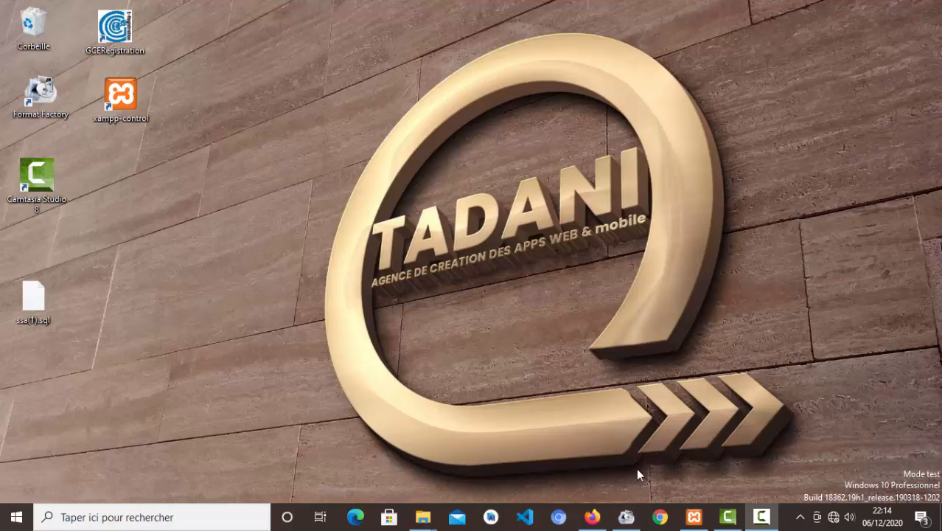
left_click(592, 517)
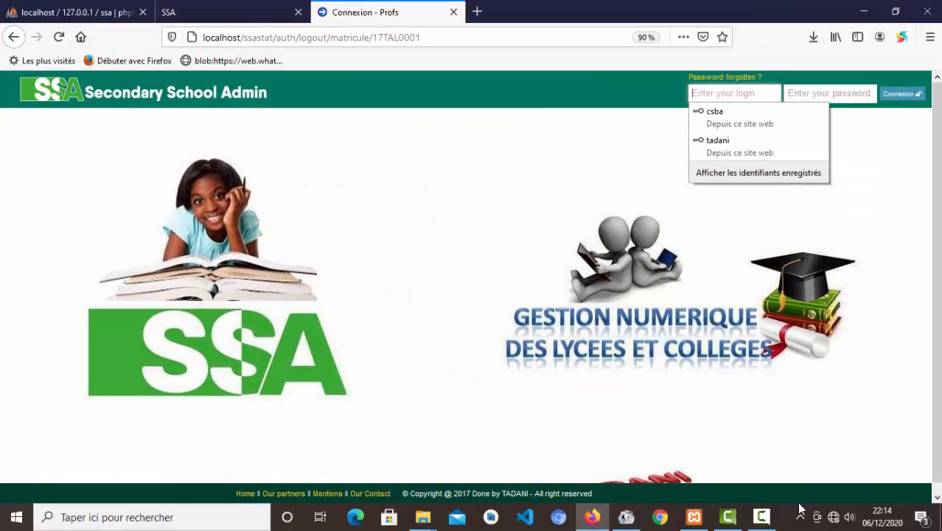
left_click(199, 13)
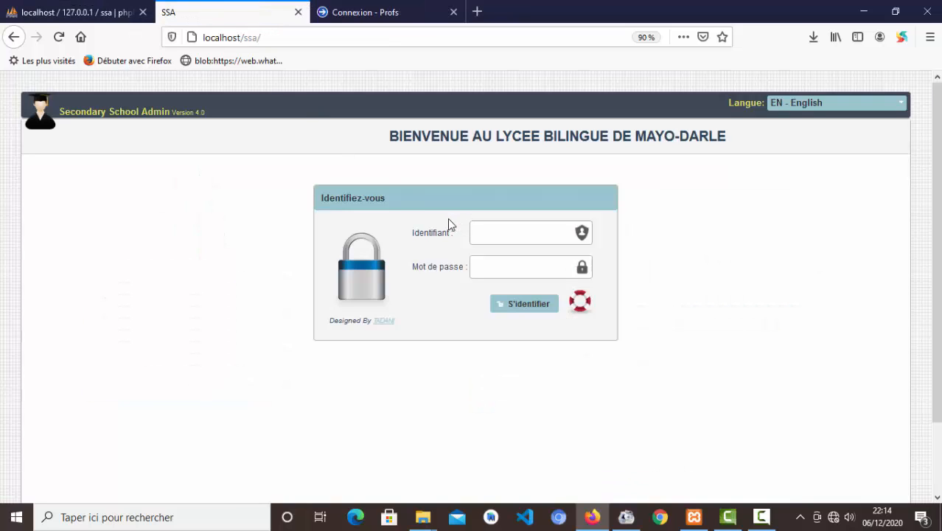
left_click(499, 231)
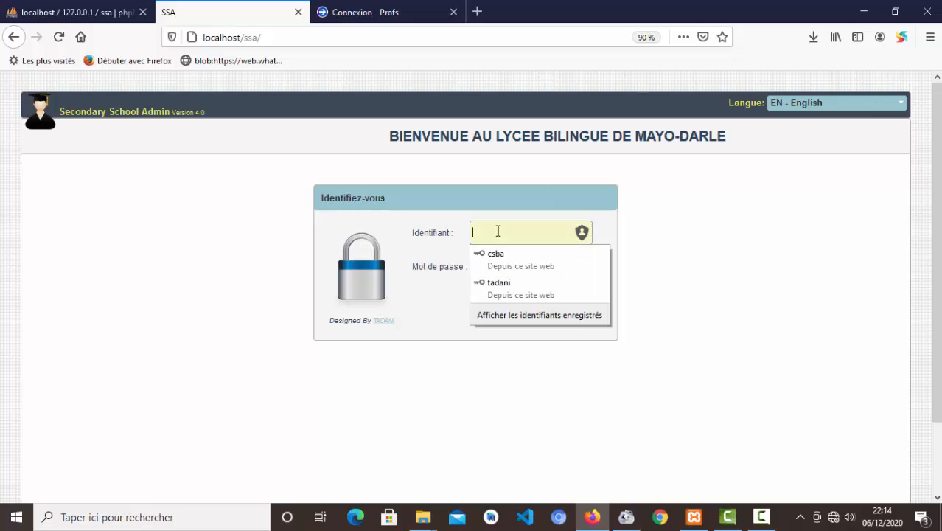
left_click(506, 281)
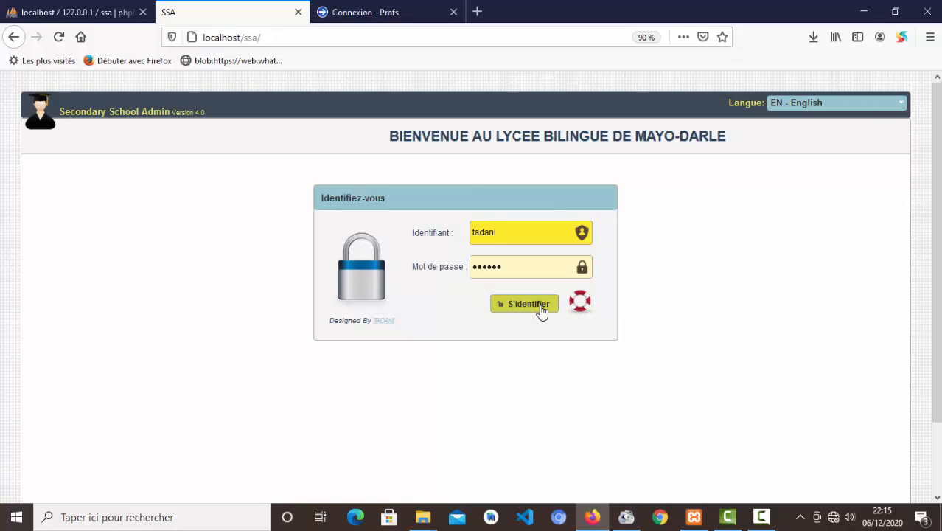
left_click(532, 308)
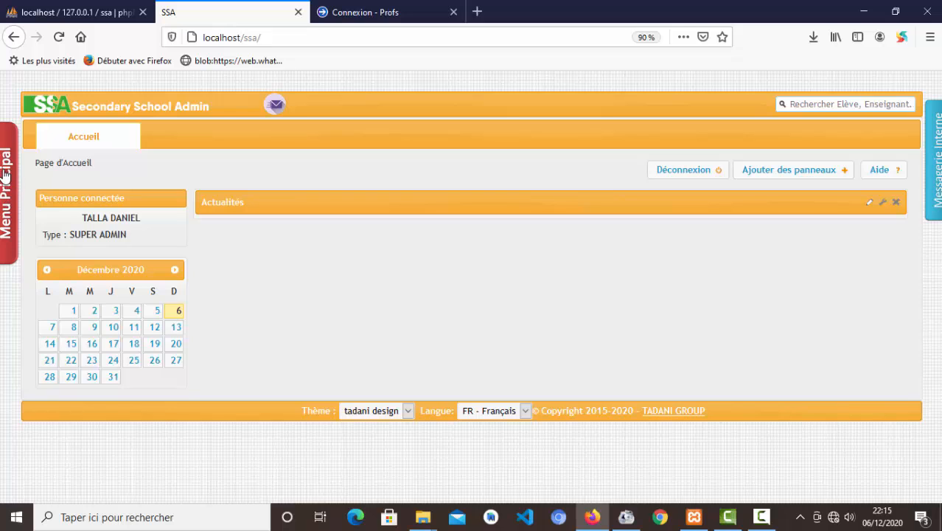
Step: In the Matières module, review the grade appreciation settings and the details of the 0.00-5.99 entry
left_click(6, 192)
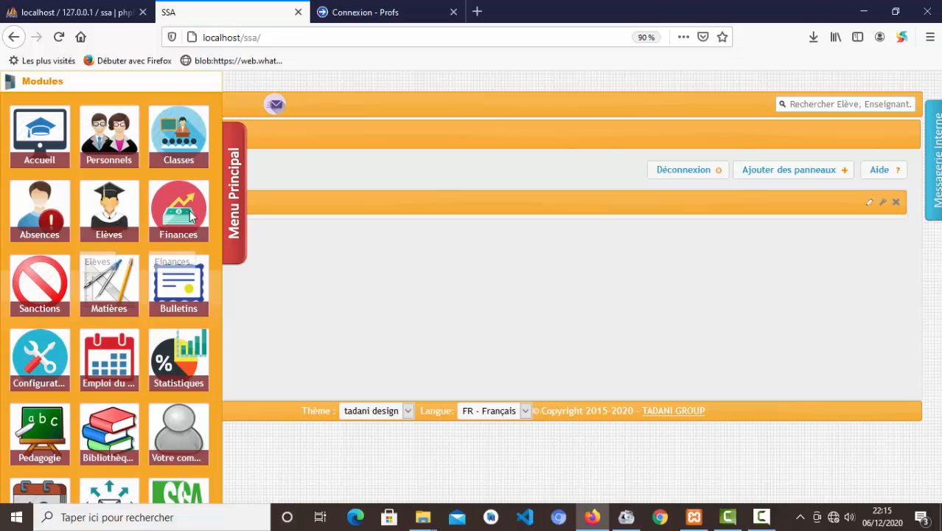
left_click(109, 282)
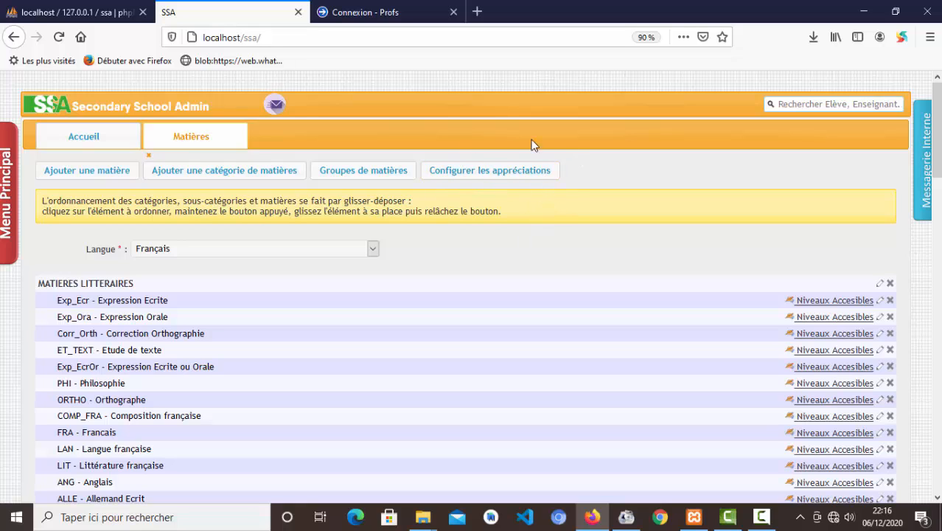
left_click(484, 180)
scroll(516, 354, "down", 2)
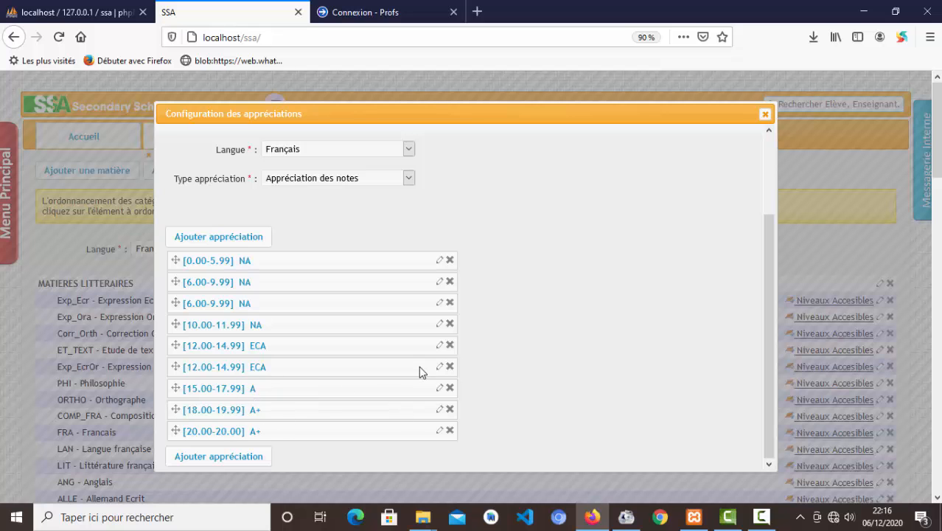
scroll(419, 366, "up", 3)
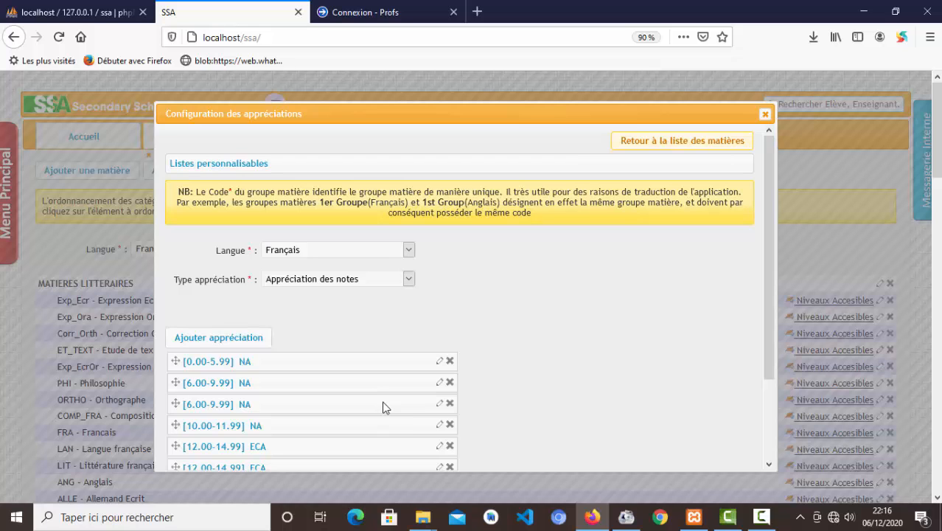
left_click(439, 361)
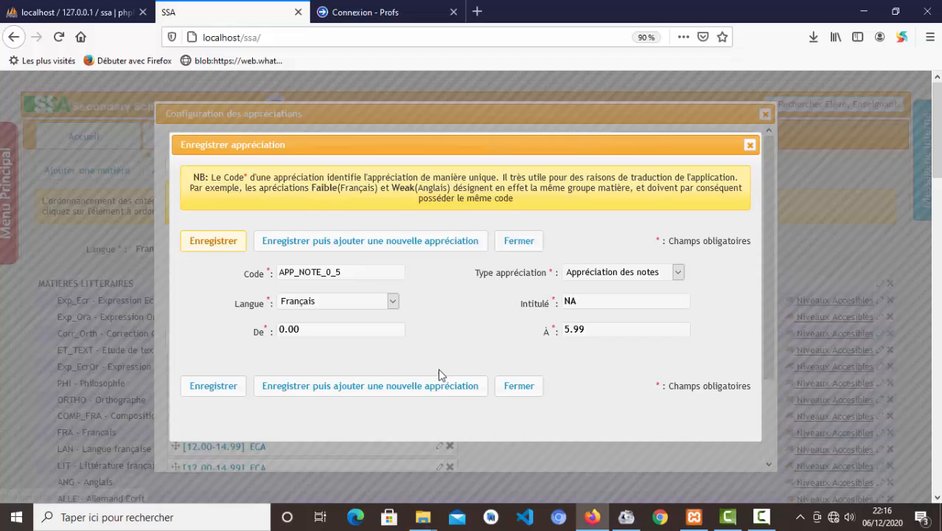
left_click(750, 145)
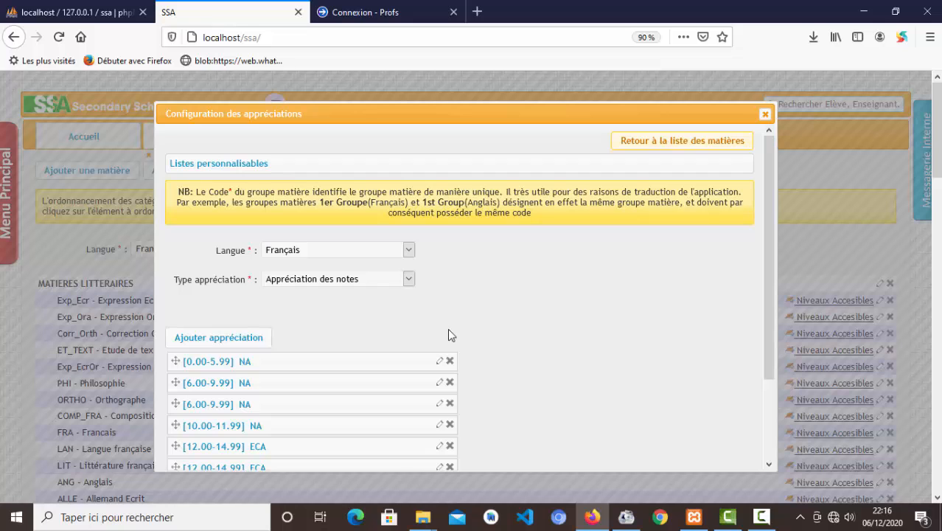
left_click(766, 115)
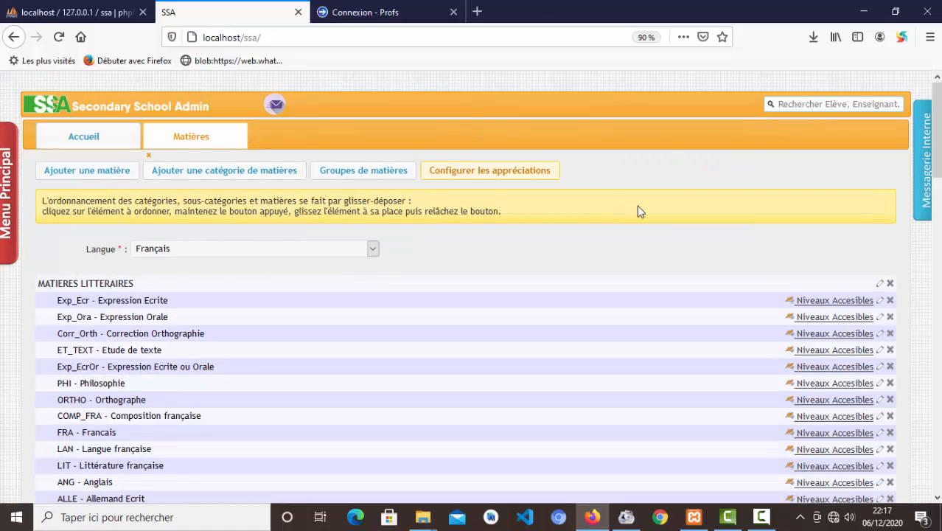
Step: View the list of subject groups and the blank form for adding a subject category
left_click(381, 175)
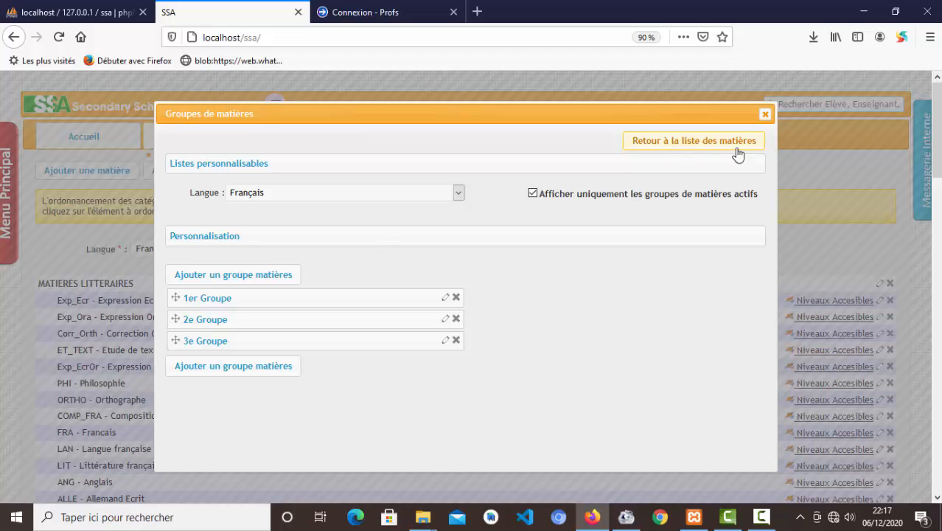
left_click(765, 116)
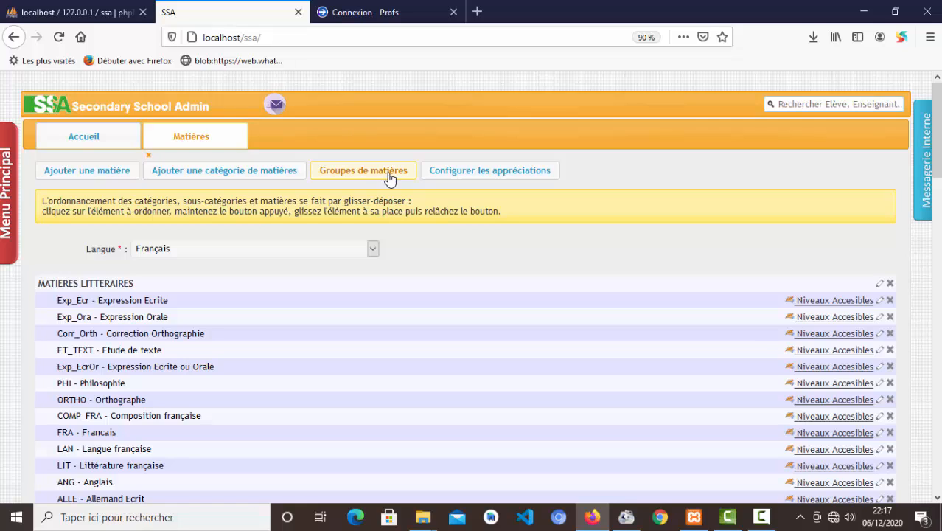
left_click(259, 177)
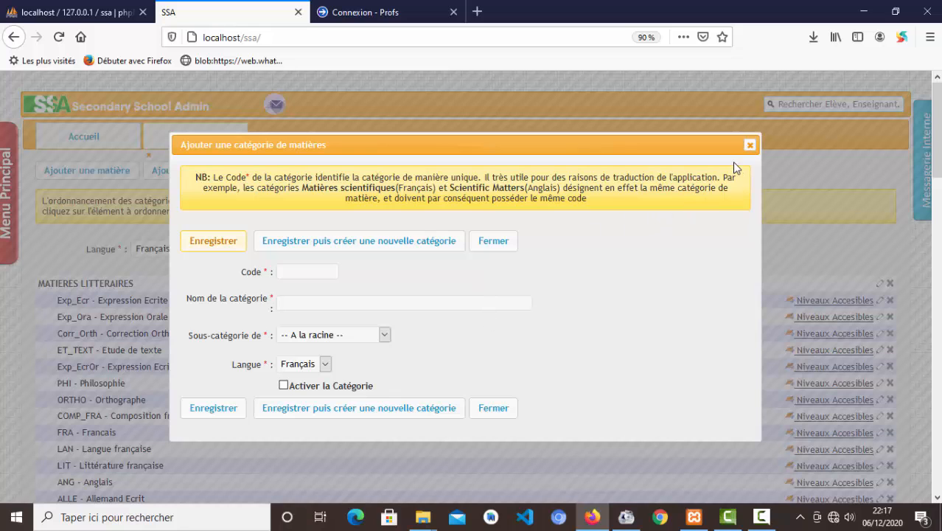
left_click(749, 146)
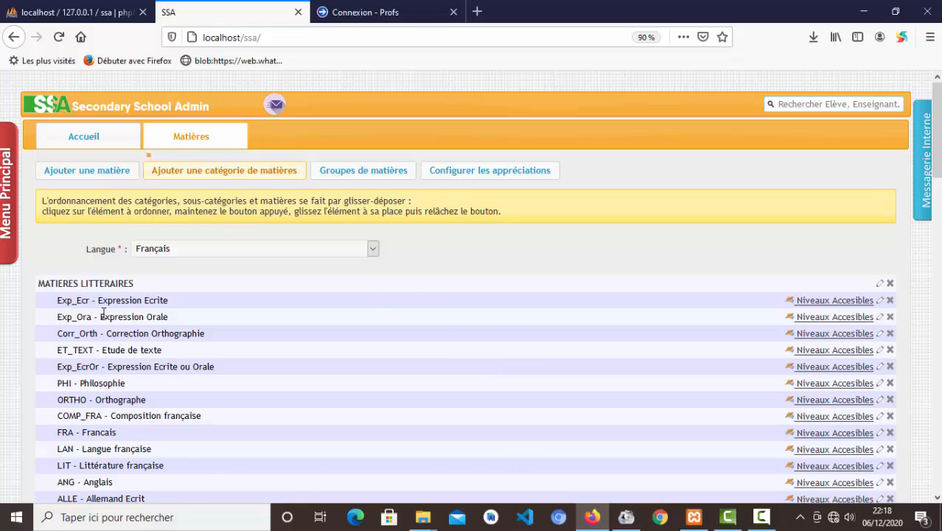
Step: Examine the French and English subject lists, category by category, from literary subjects to the Anglophone subjects
scroll(105, 314, "down", 5)
scroll(147, 287, "down", 3)
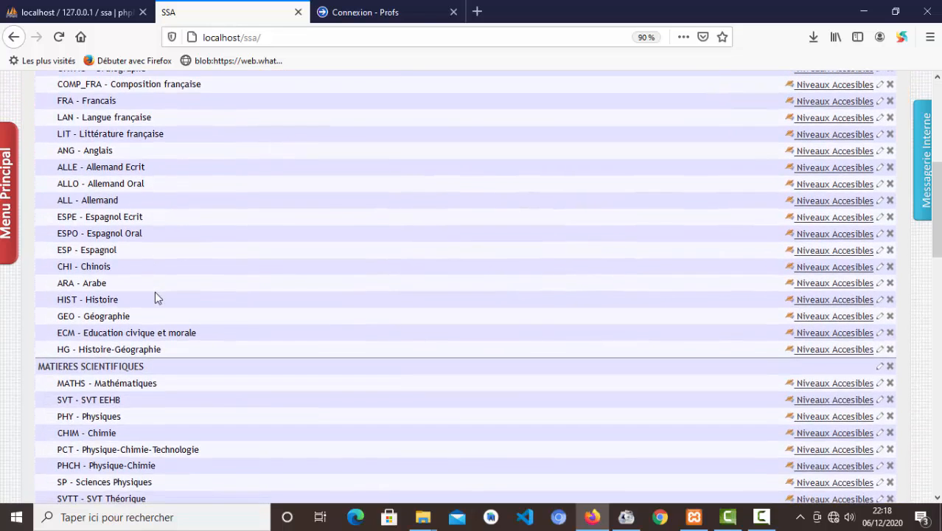
scroll(156, 293, "up", 7)
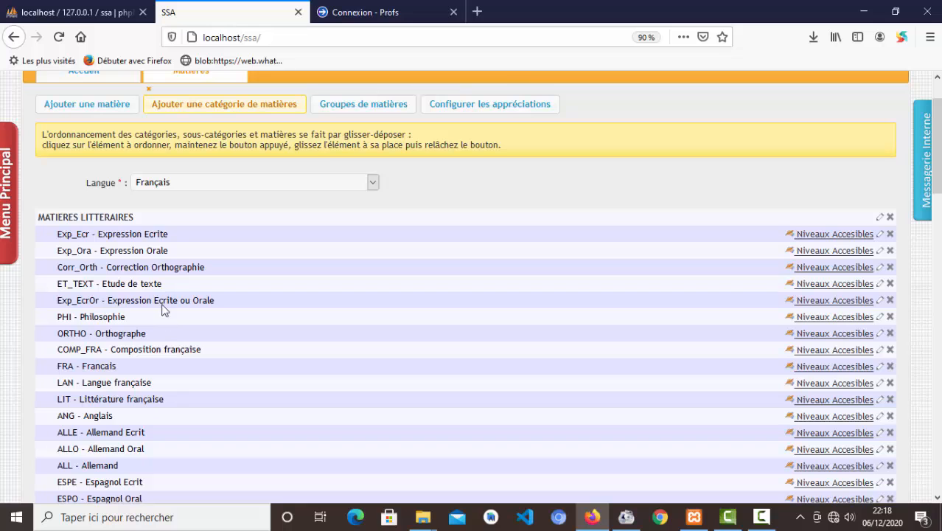
scroll(164, 306, "down", 3)
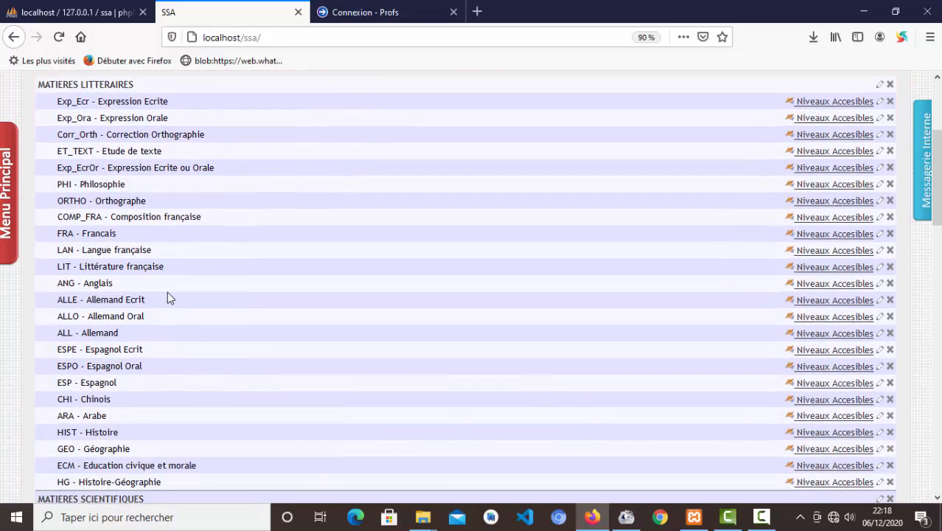
scroll(167, 292, "down", 1)
scroll(169, 292, "down", 1)
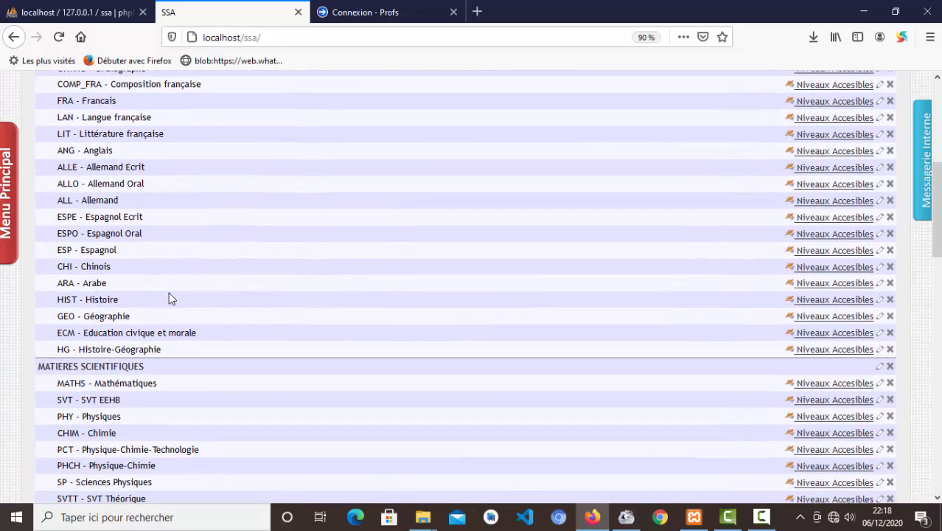
scroll(169, 292, "down", 2)
scroll(168, 292, "down", 5)
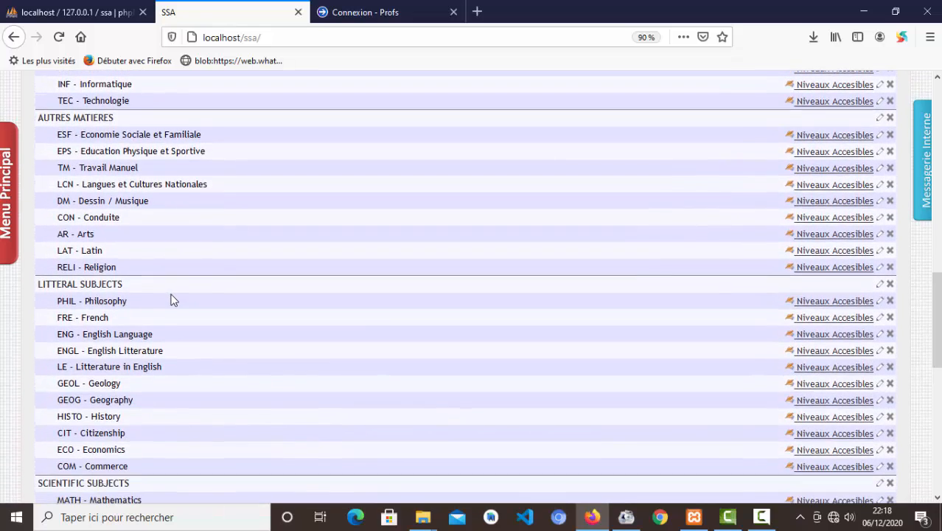
scroll(169, 292, "down", 1)
scroll(171, 302, "up", 2)
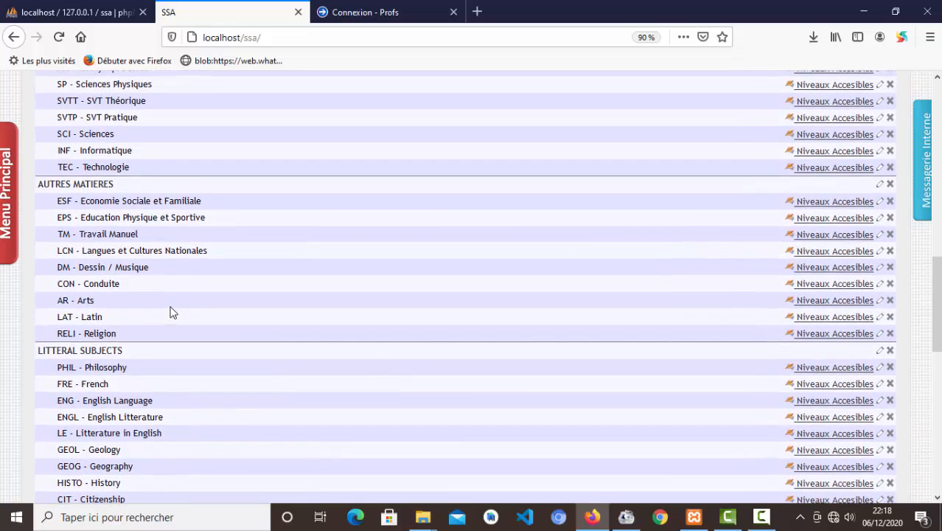
scroll(170, 312, "up", 3)
scroll(171, 312, "down", 1)
scroll(173, 315, "up", 3)
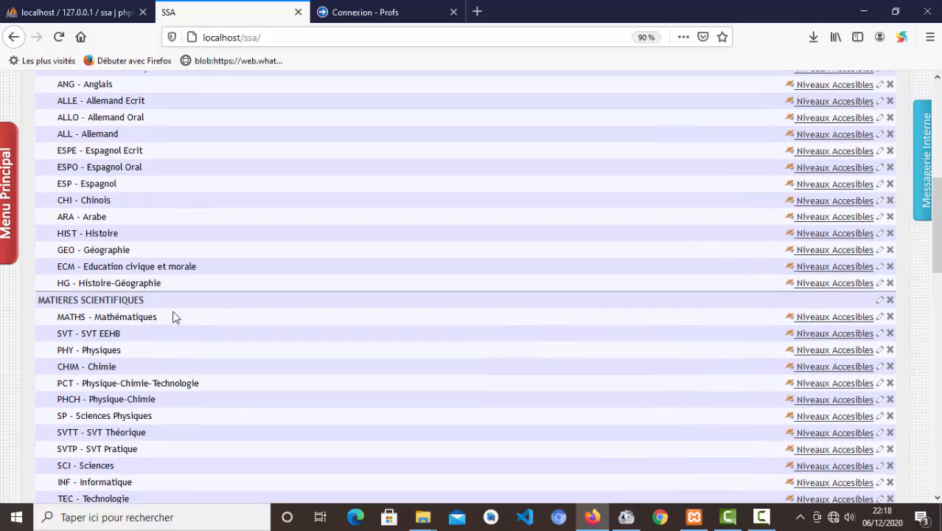
scroll(174, 317, "up", 3)
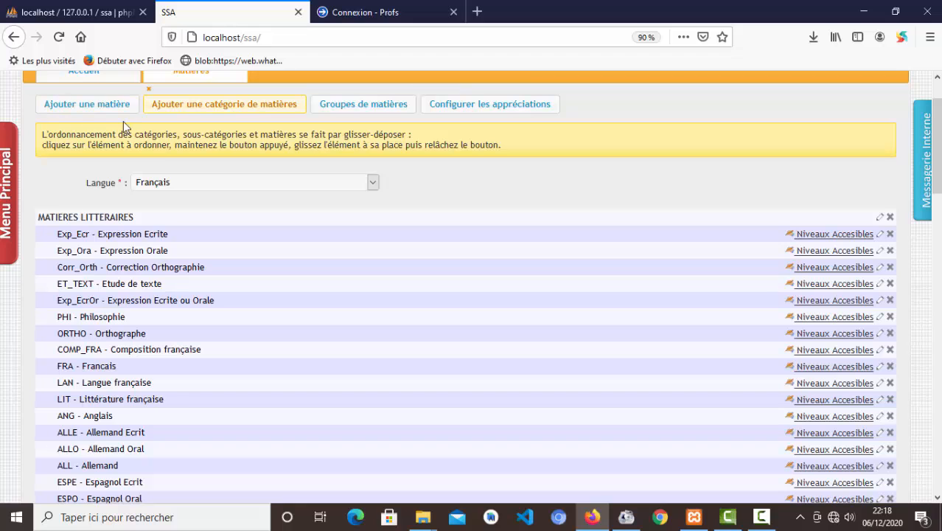
Step: Explore the new-subject form's category, title and activation fields, closing it without saving a subject
left_click(101, 109)
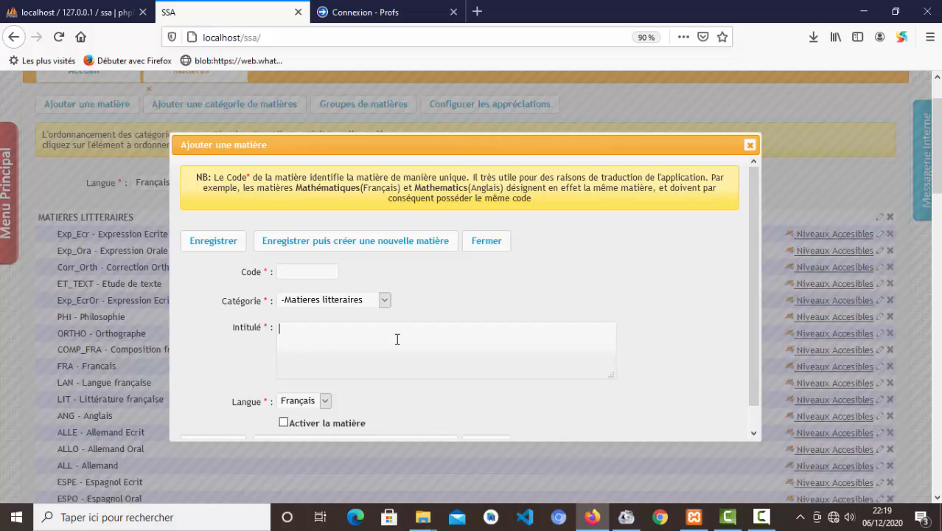
left_click(344, 300)
left_click(326, 332)
left_click(285, 419)
left_click(750, 146)
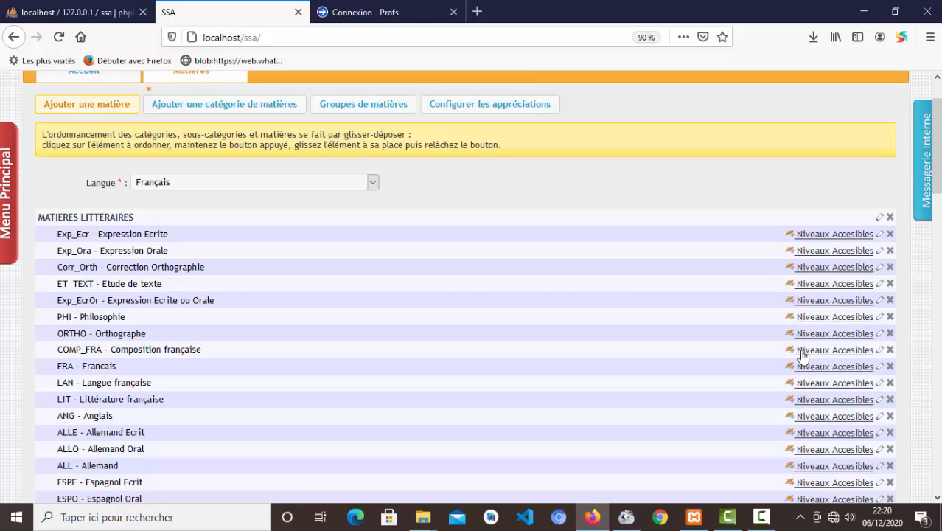
Step: Open the accessible levels for Mathématiques and examine the coefficient and group fields of the Anglophone levels
scroll(870, 429, "down", 3)
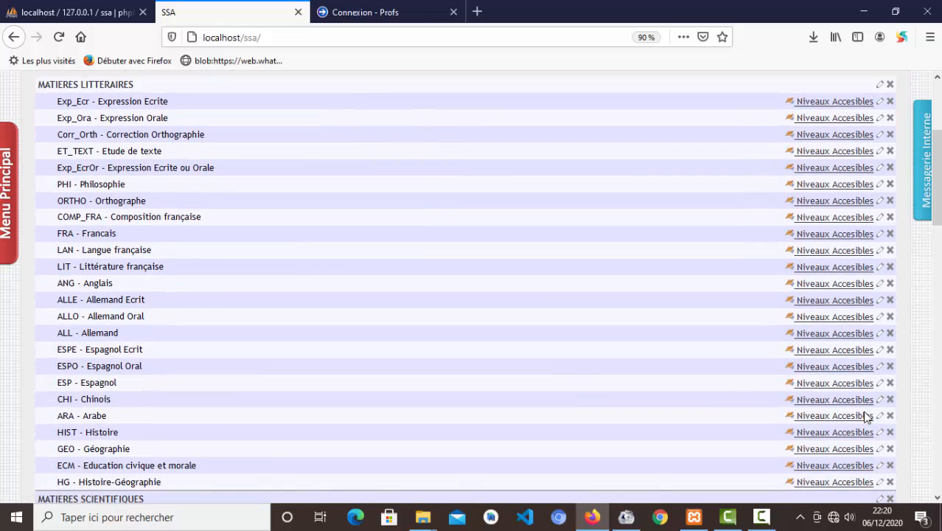
scroll(867, 418, "down", 4)
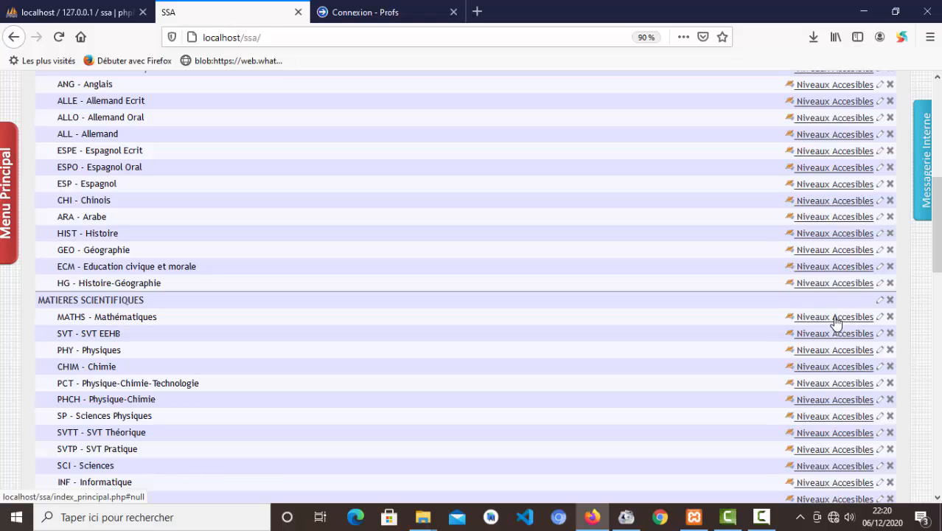
left_click(834, 317)
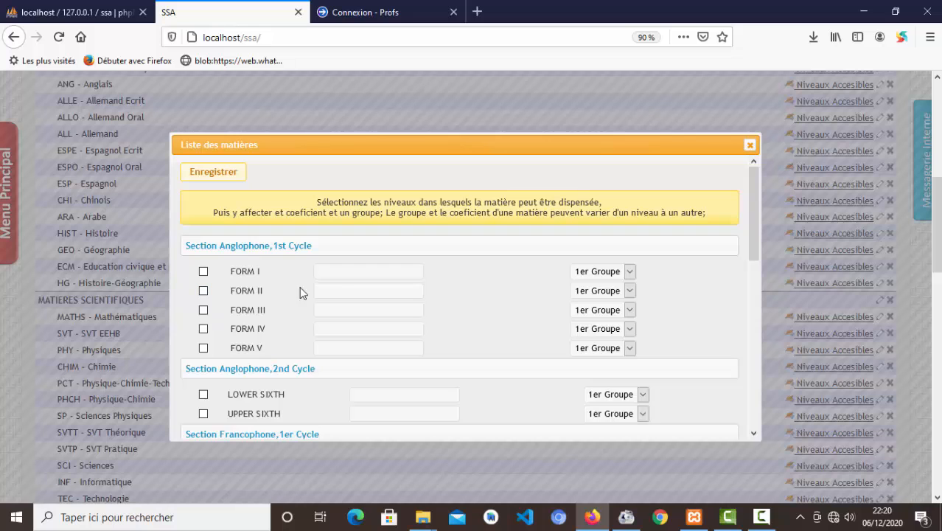
left_click(321, 273)
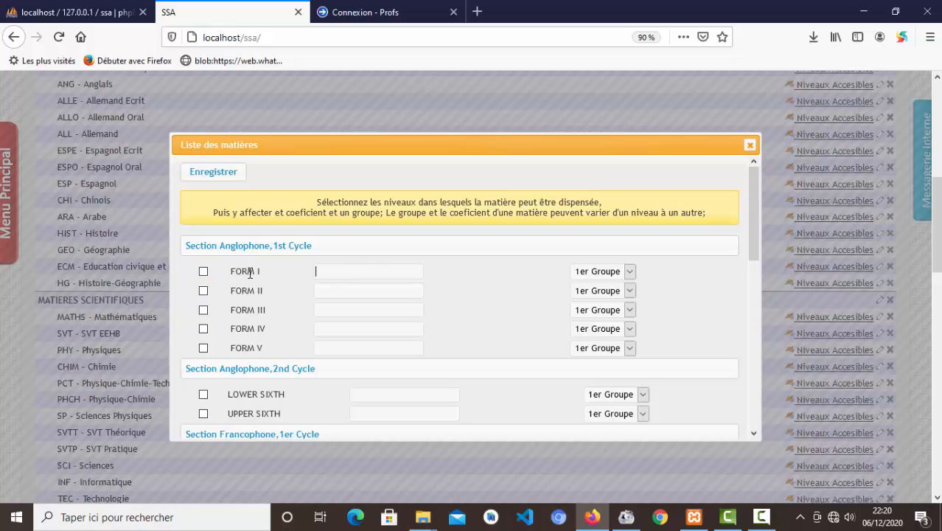
scroll(334, 287, "down", 3)
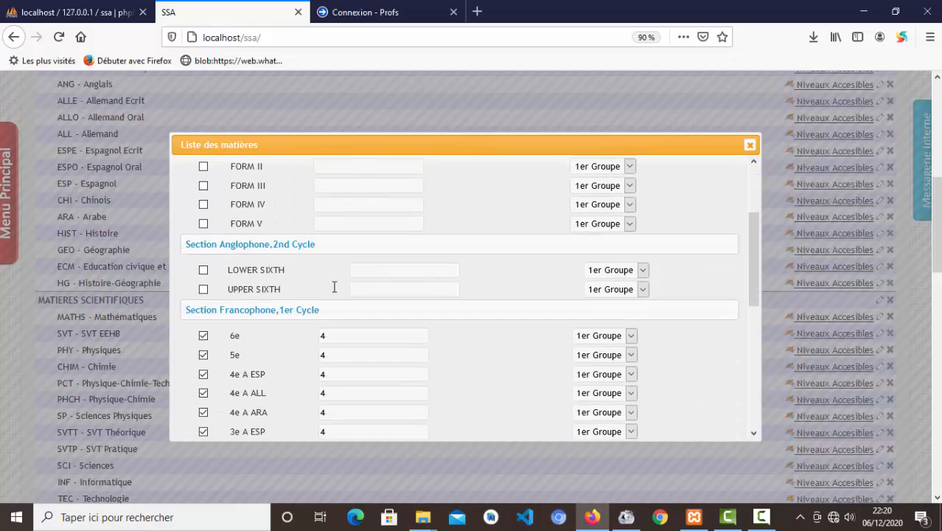
left_click(325, 225)
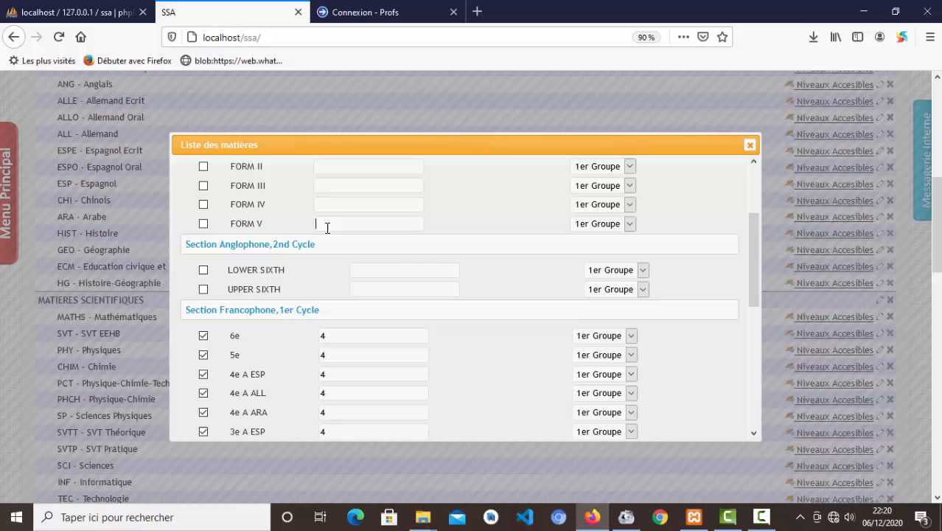
left_click(361, 290)
scroll(355, 292, "down", 2)
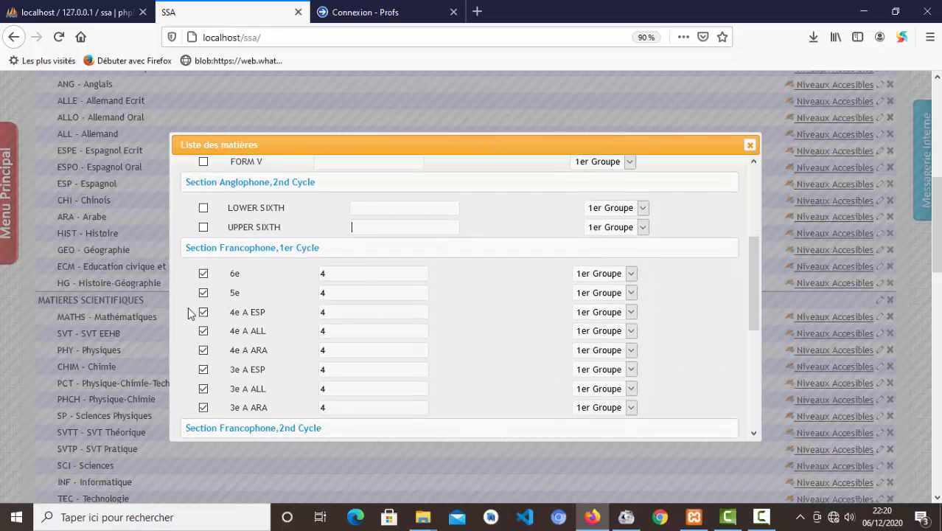
Step: Examine the Mathématiques coefficients and subject groups assigned to the Francophone first- and second-cycle levels
left_click(337, 274)
left_click_drag(336, 273, 293, 274)
left_click_drag(357, 294, 278, 293)
left_click_drag(341, 273, 304, 281)
scroll(348, 324, "down", 5)
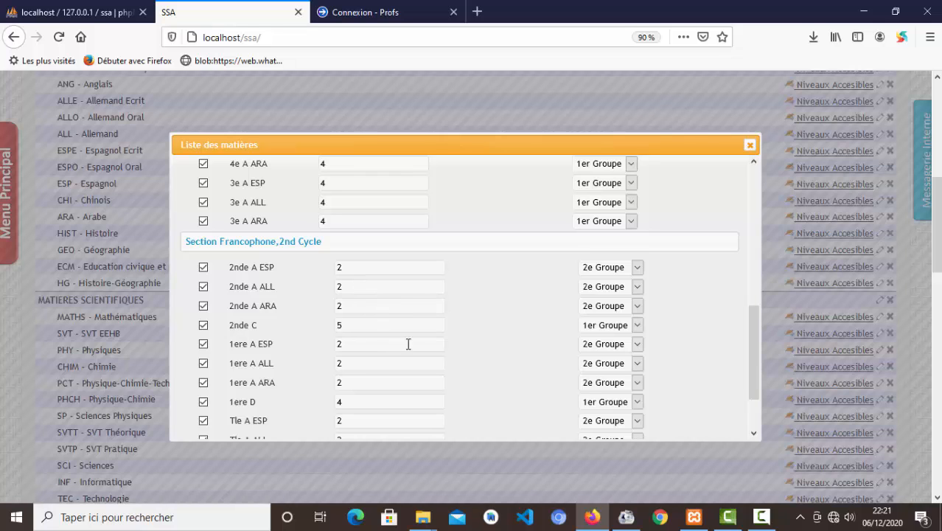
left_click(351, 267)
scroll(368, 301, "down", 3)
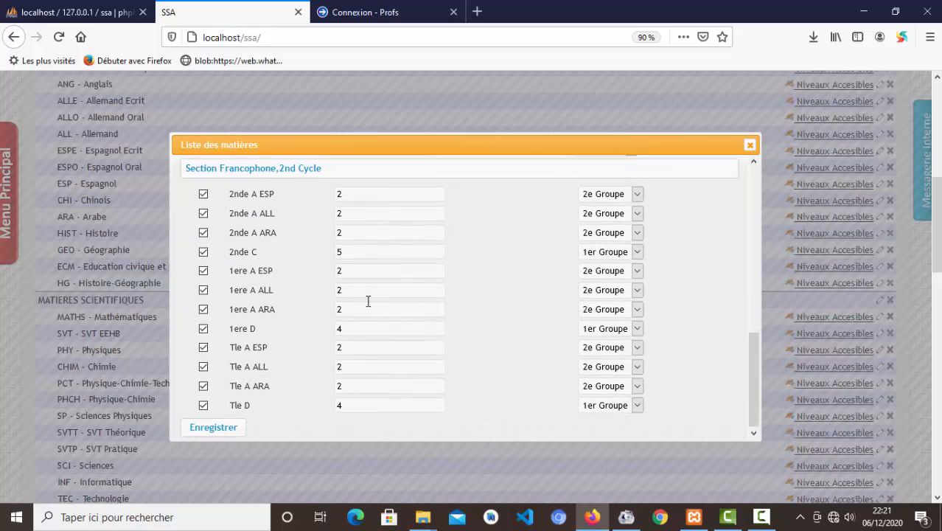
Step: Save the accessible levels of Mathématiques with coefficient 4 for Tle D
scroll(368, 301, "up", 1)
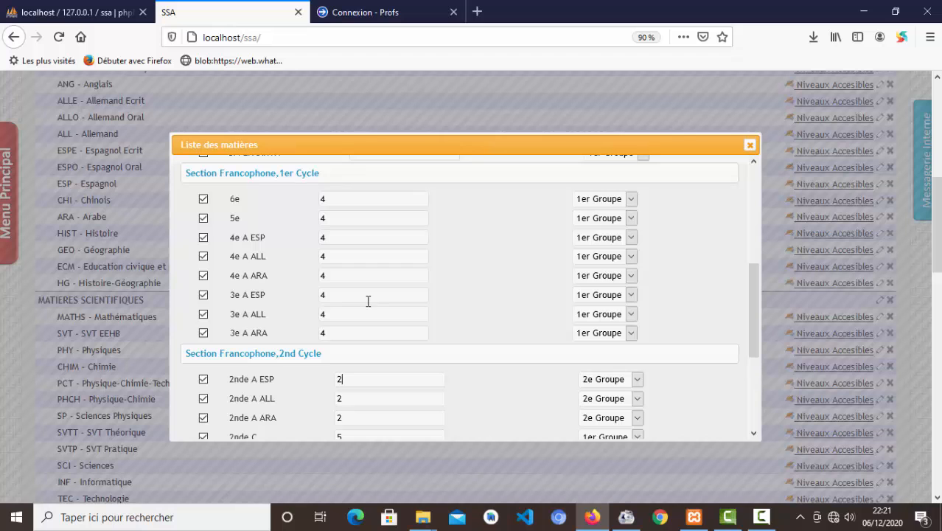
scroll(330, 346, "down", 5)
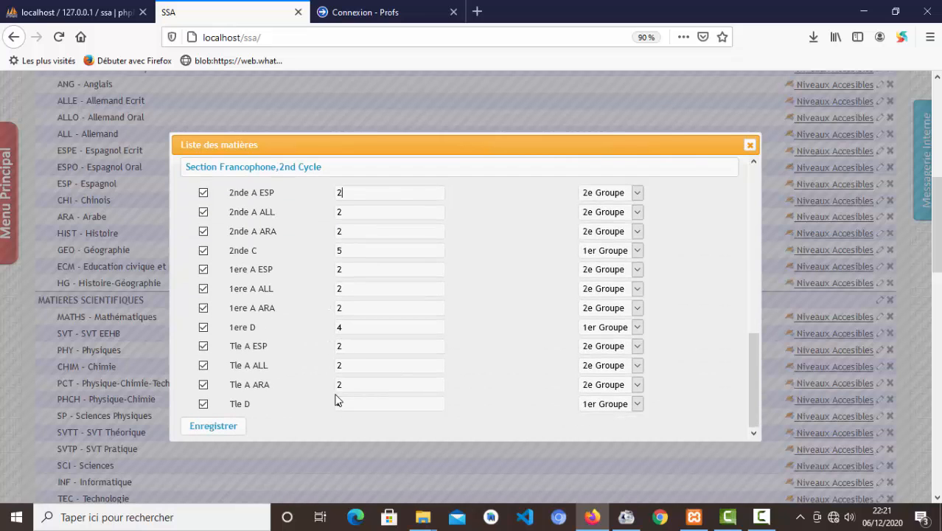
left_click(336, 399)
type("4")
left_click(214, 426)
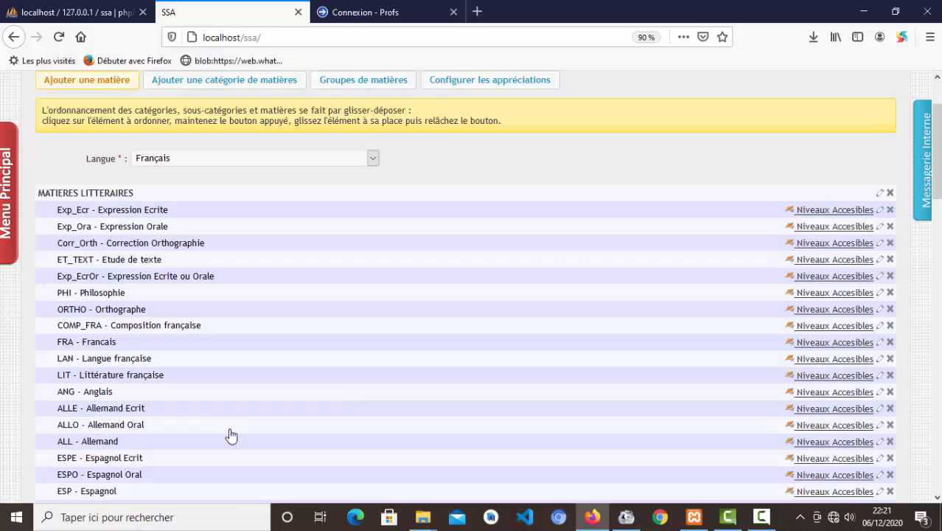
Step: Close the Matières module and open the Bulletins module
scroll(301, 426, "down", 5)
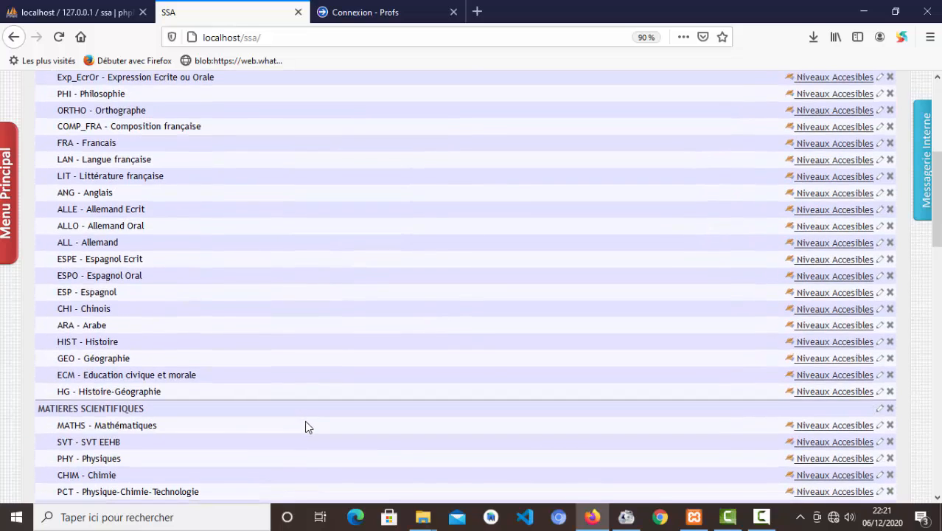
scroll(308, 428, "up", 2)
scroll(309, 424, "up", 3)
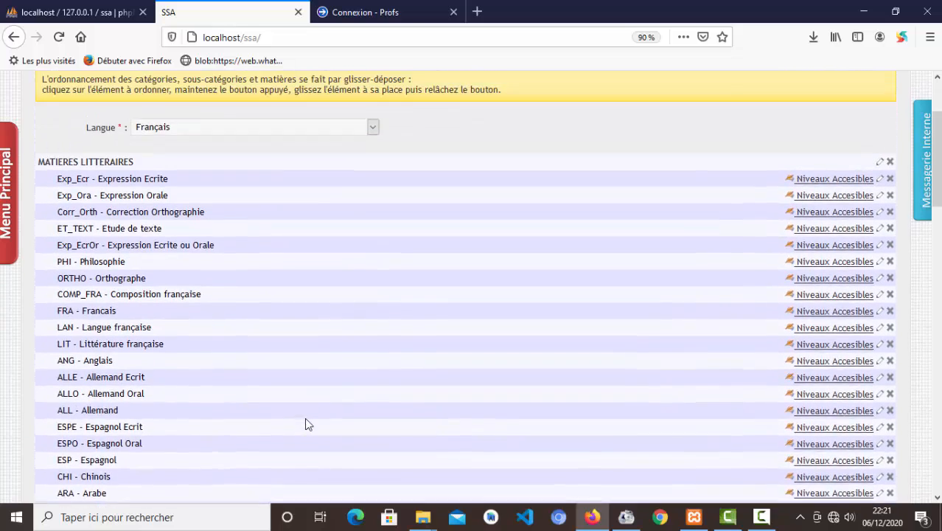
scroll(308, 424, "up", 3)
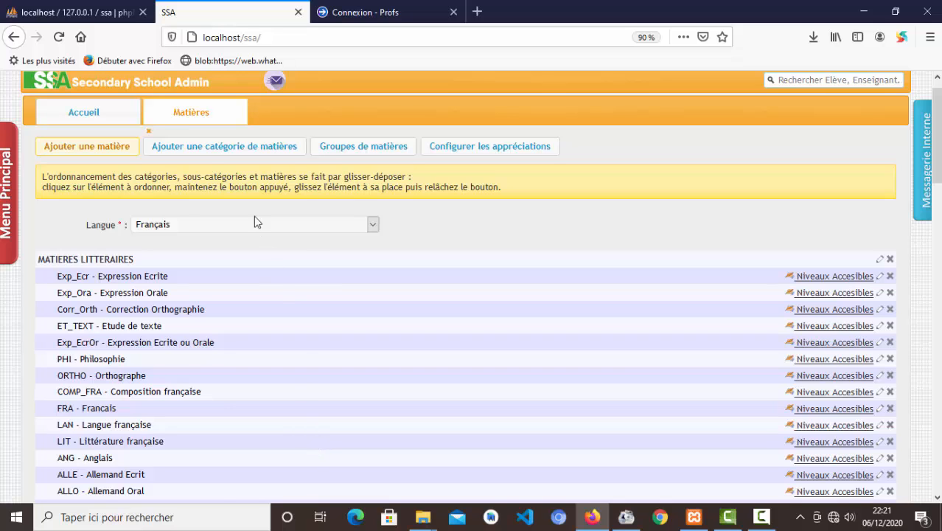
left_click(150, 132)
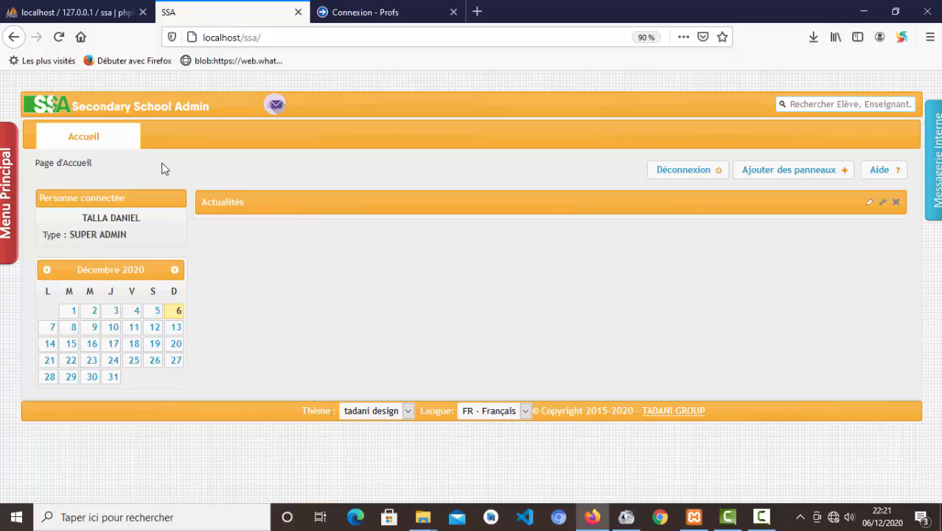
left_click(7, 193)
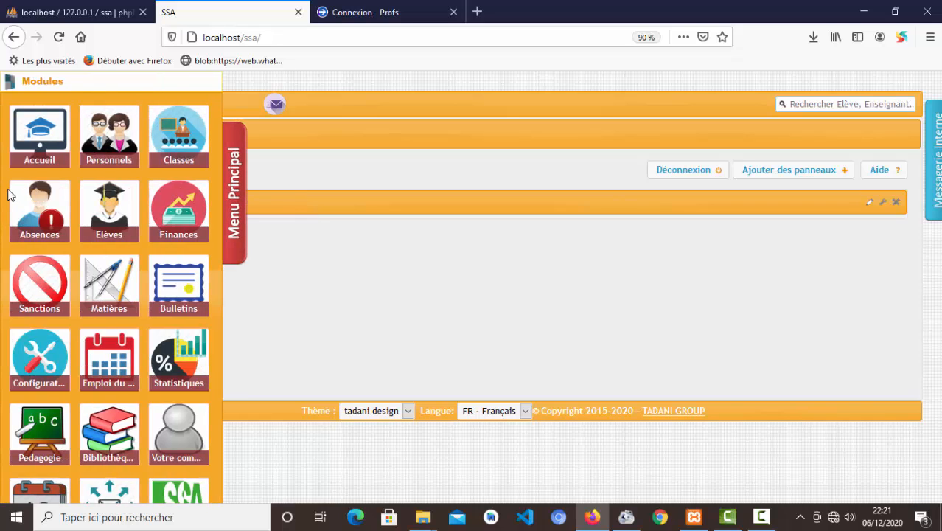
left_click(179, 285)
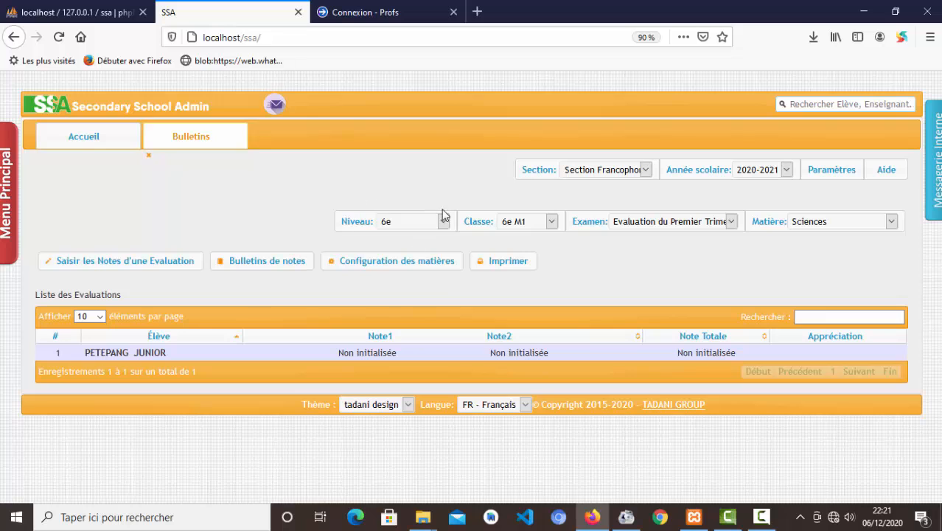
Step: Examine the scientific, literary and other subjects offered for evaluation in class 6e M1
left_click(846, 225)
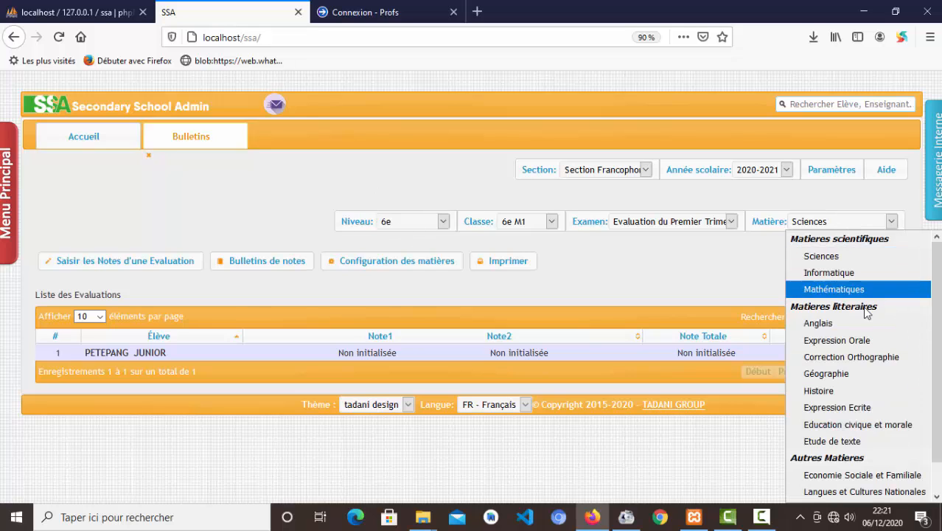
scroll(859, 486, "down", 1)
scroll(863, 339, "up", 1)
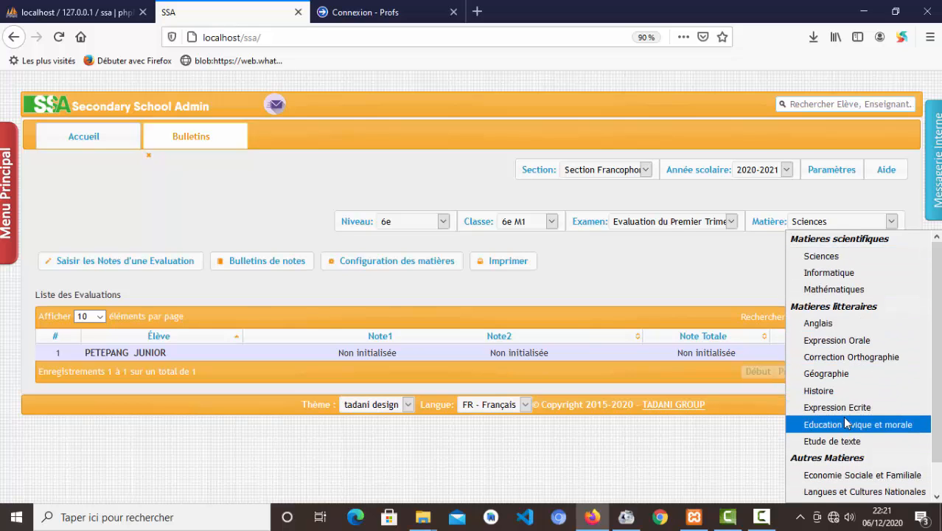
Step: Set the level to 4e A ESP and examine the subjects offered for that class
left_click(434, 222)
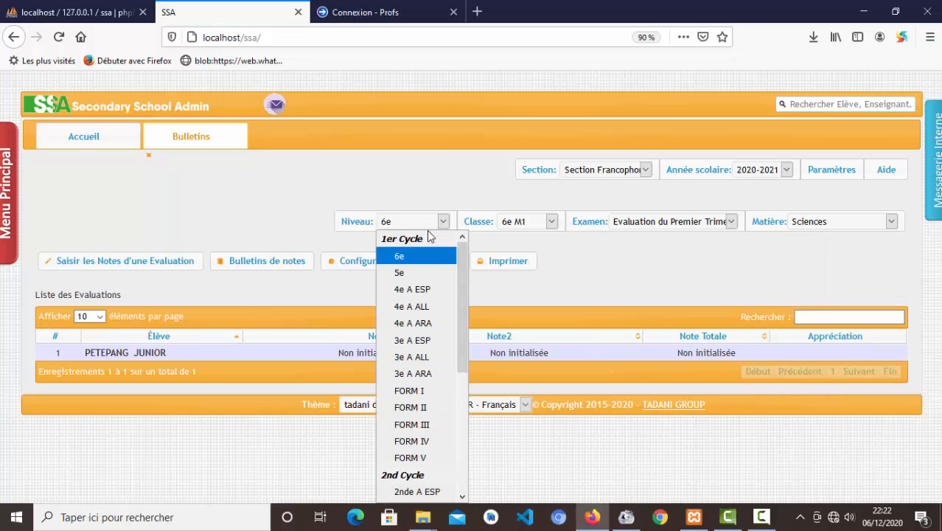
left_click(415, 289)
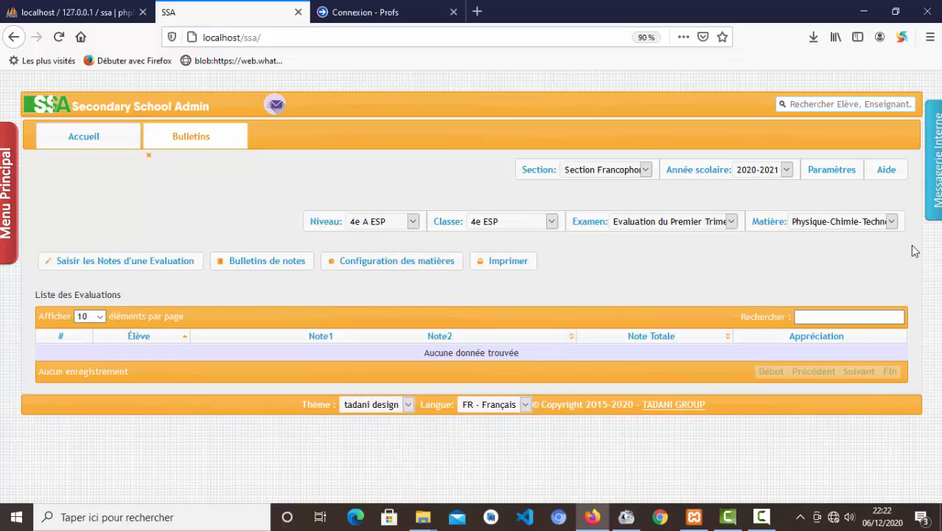
left_click(861, 225)
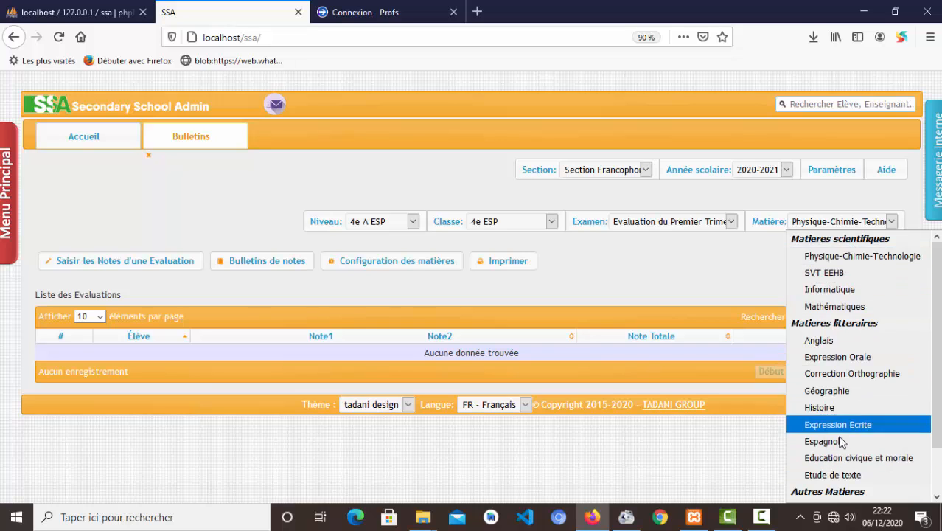
scroll(842, 438, "down", 1)
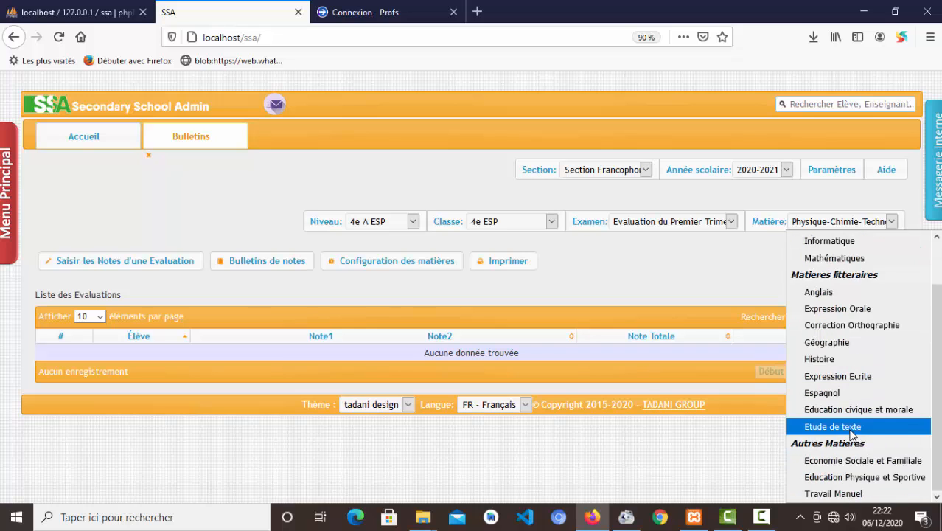
Step: Switch the level to FORM II and examine the Anglophone subjects offered for that class
left_click(399, 226)
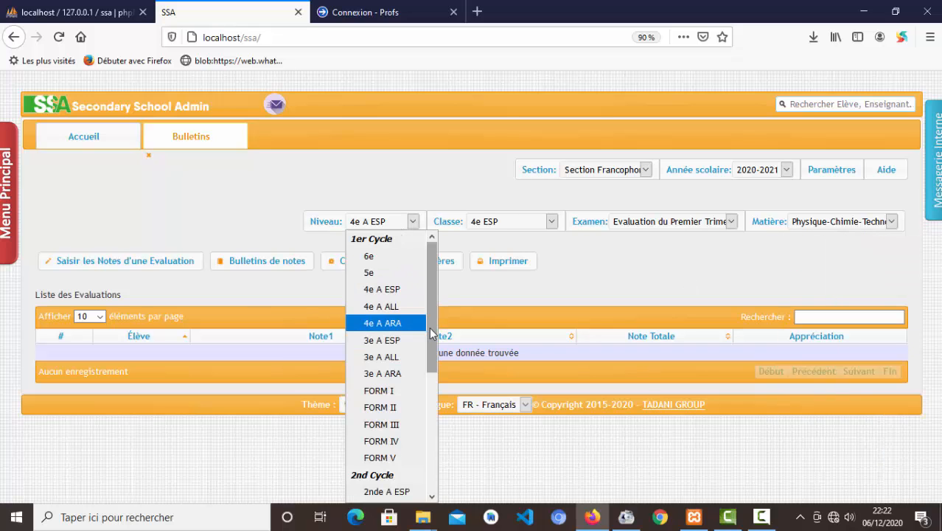
left_click_drag(432, 335, 435, 375)
left_click(407, 317)
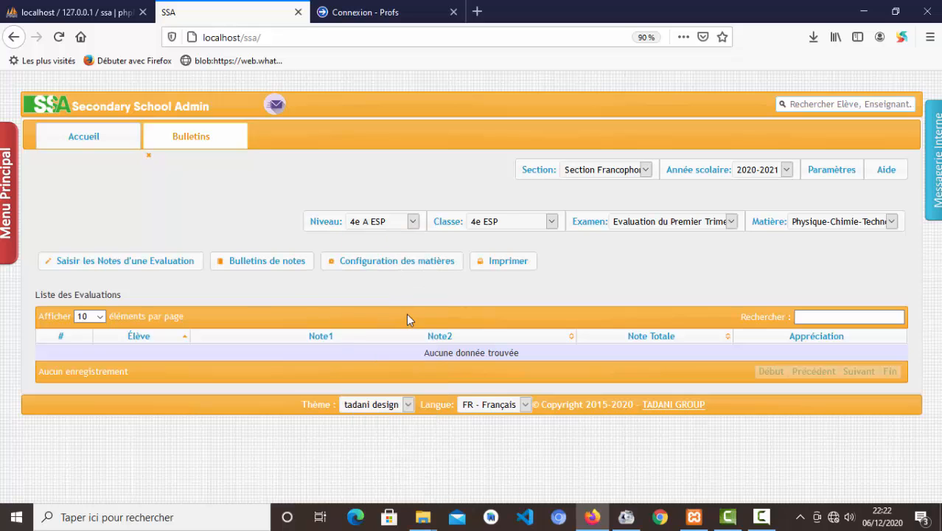
left_click(848, 223)
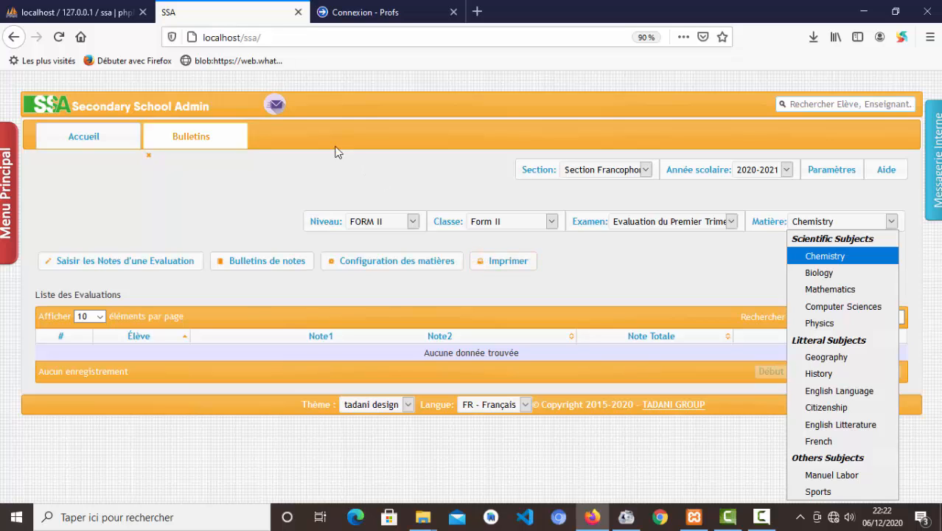
Step: Close the Bulletins module and reopen the Matières module
left_click(149, 155)
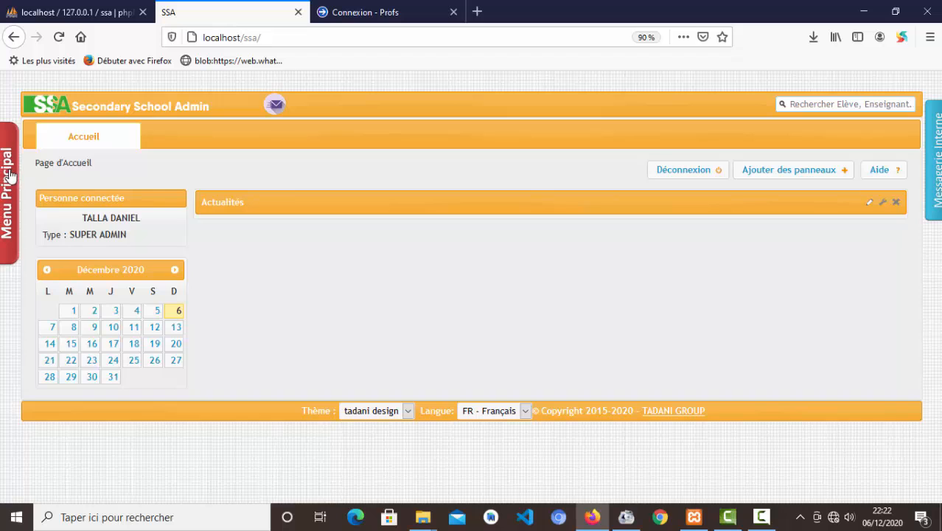
left_click(10, 183)
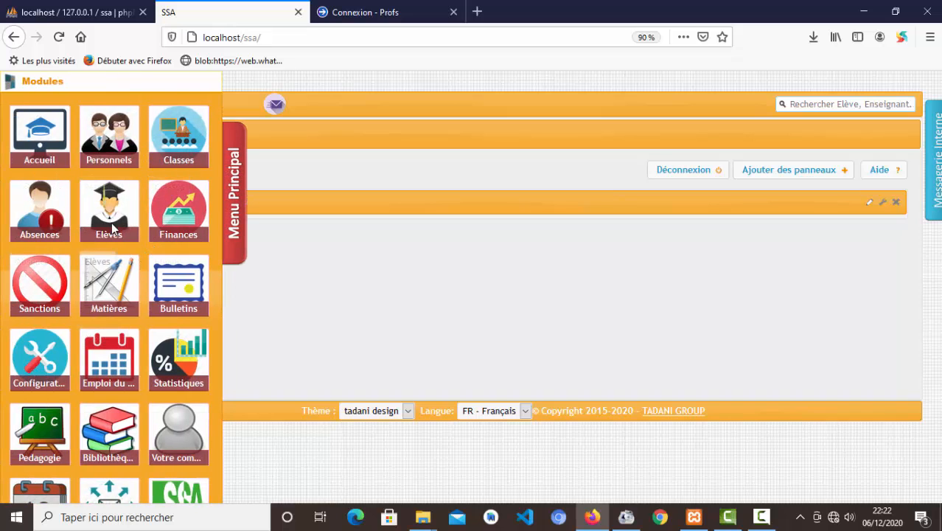
left_click(110, 299)
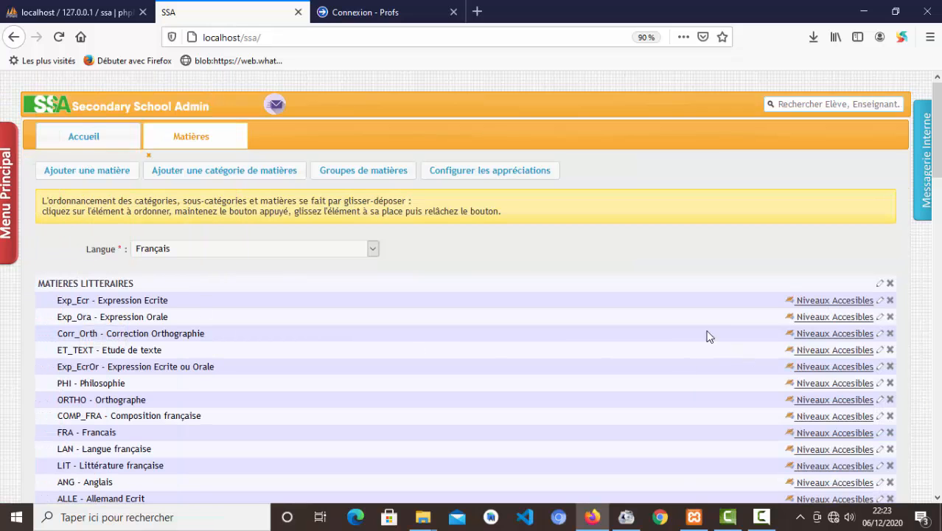
Step: Remove level 6e from the accessible levels of Mathématiques and save the change
scroll(745, 350, "down", 6)
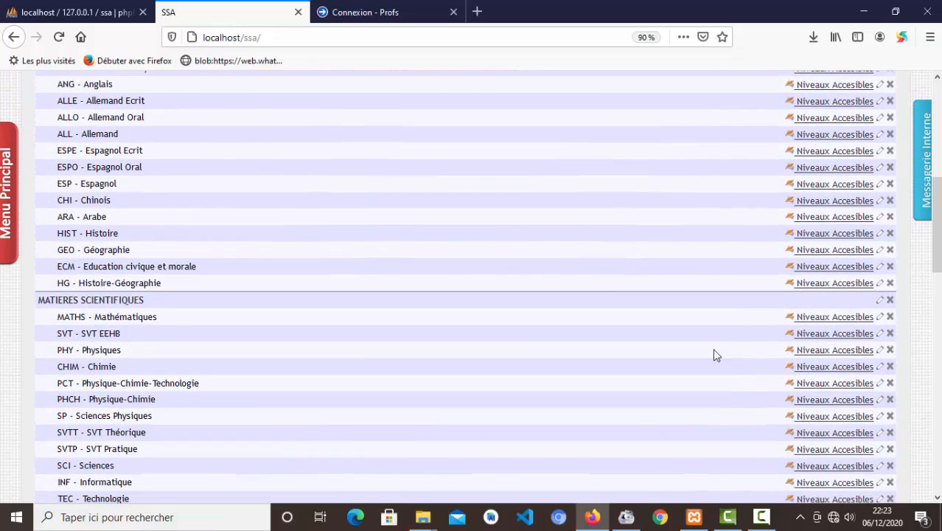
left_click(850, 322)
scroll(355, 317, "down", 3)
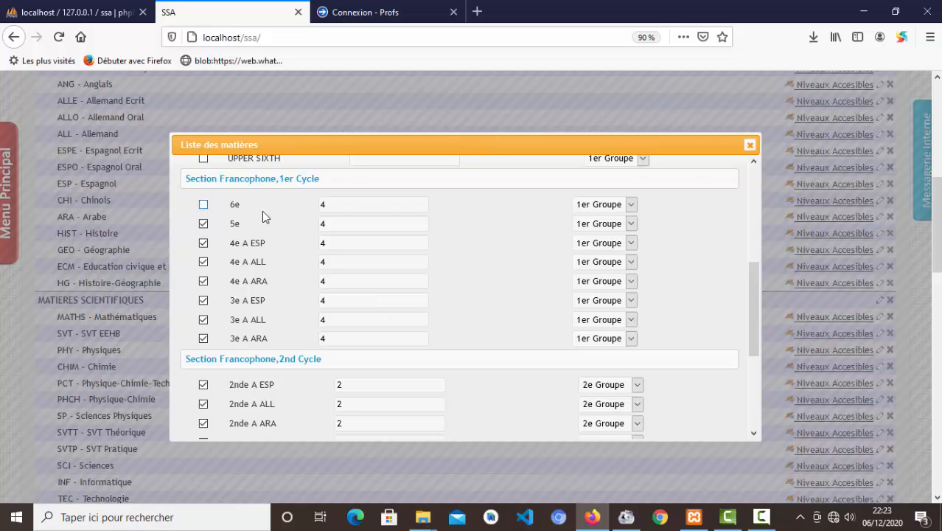
left_click_drag(347, 206, 300, 210)
scroll(465, 343, "down", 5)
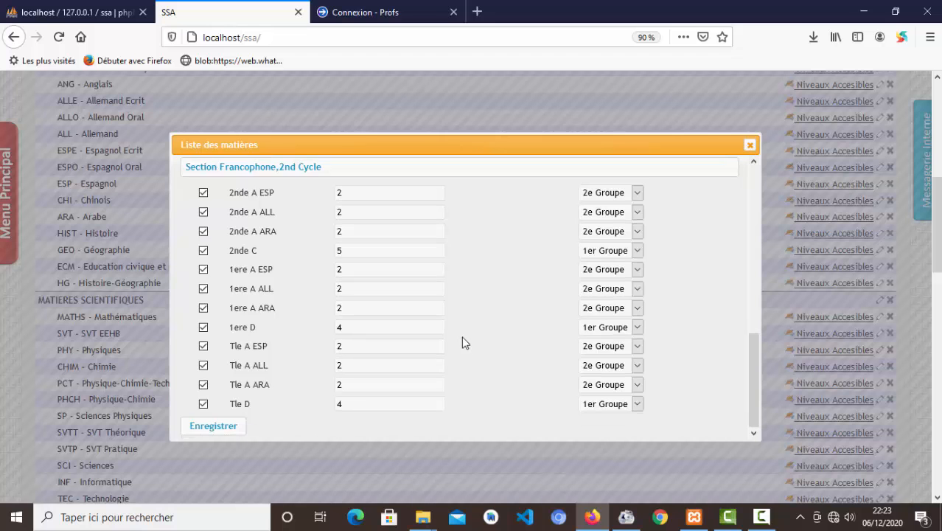
left_click(221, 429)
Step: Open the Bulletins module again, set the level to 6e and check which subjects are offered
scroll(572, 355, "up", 5)
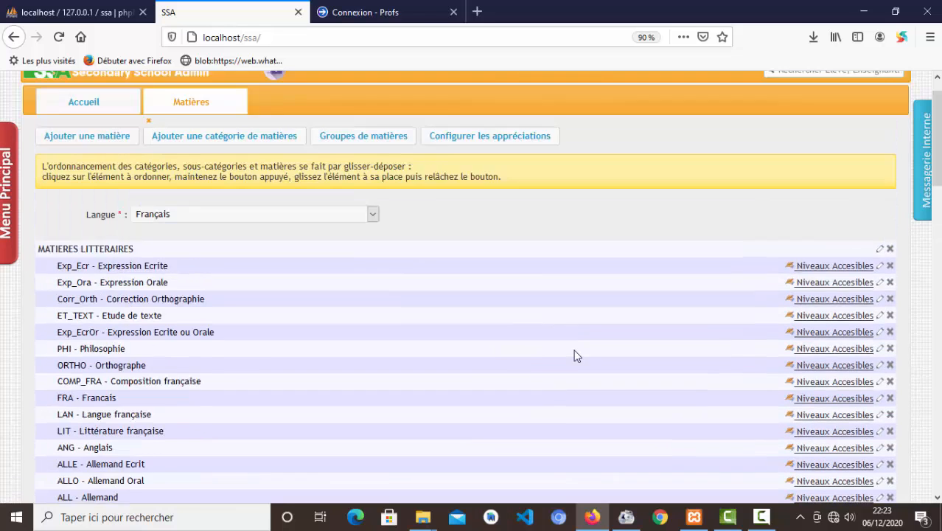
left_click(10, 186)
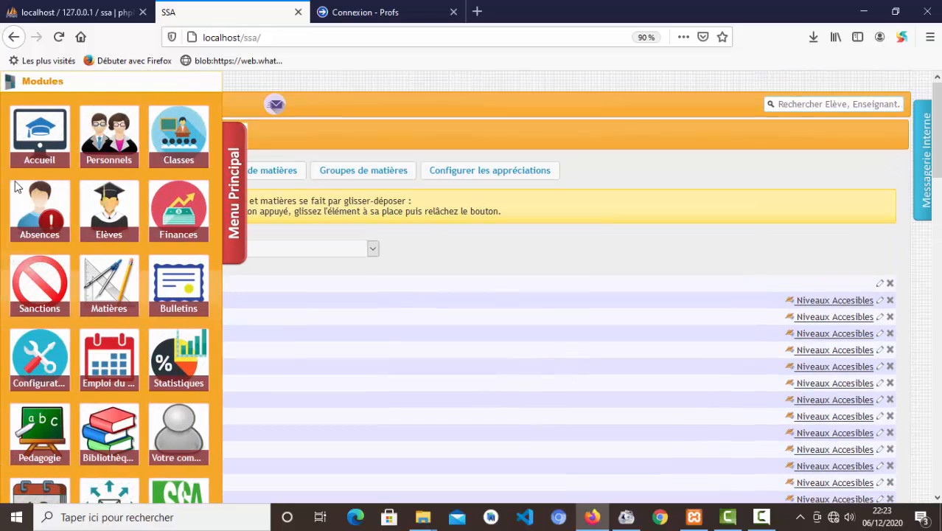
left_click(174, 293)
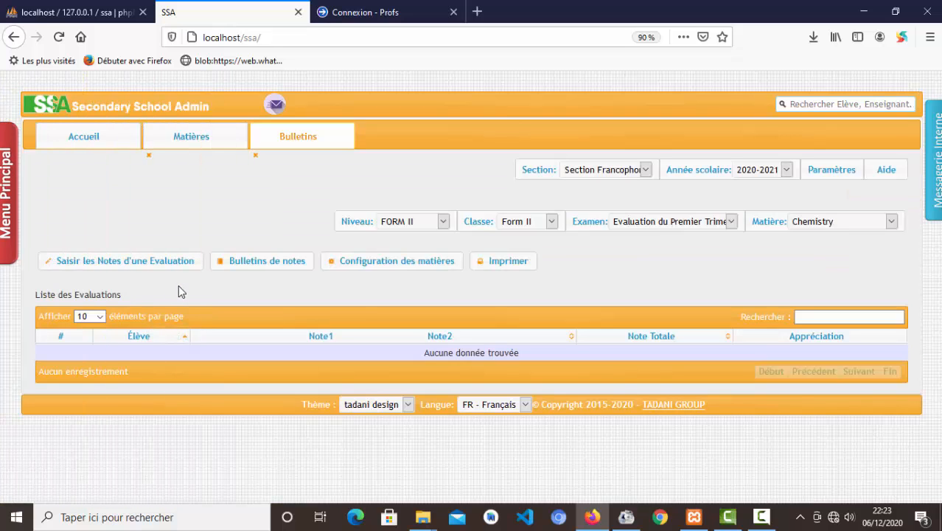
left_click(433, 222)
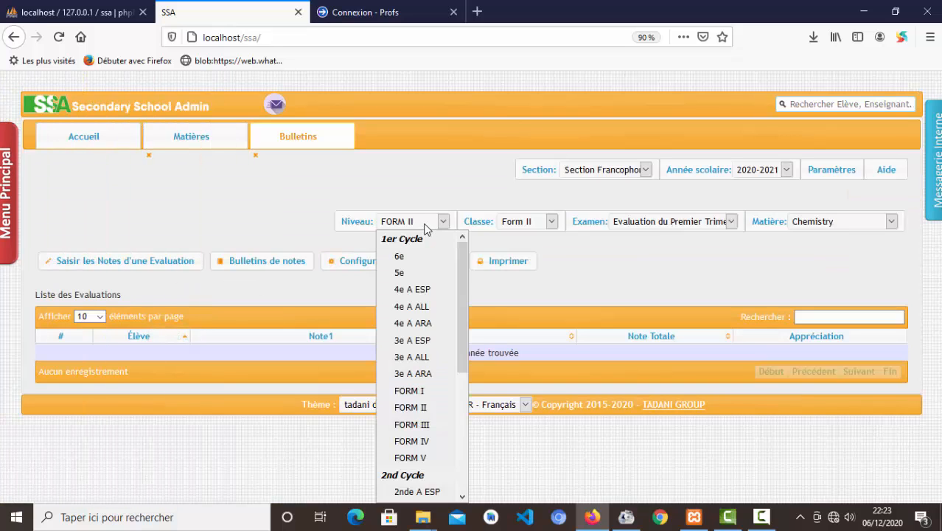
left_click(410, 257)
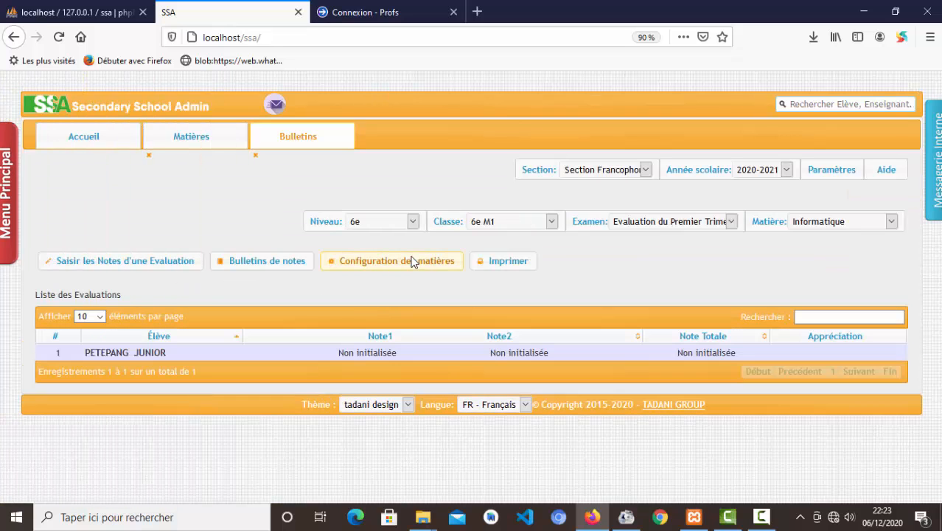
left_click(811, 229)
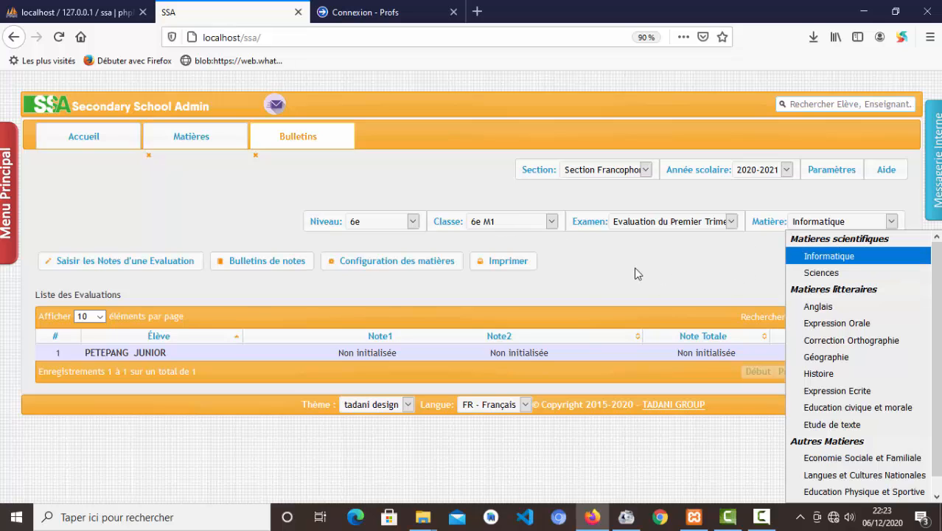
Step: Generate the 1er Trimestre report cards for class 6e M1, then close the preview and the production dialog
left_click(273, 265)
left_click(502, 279)
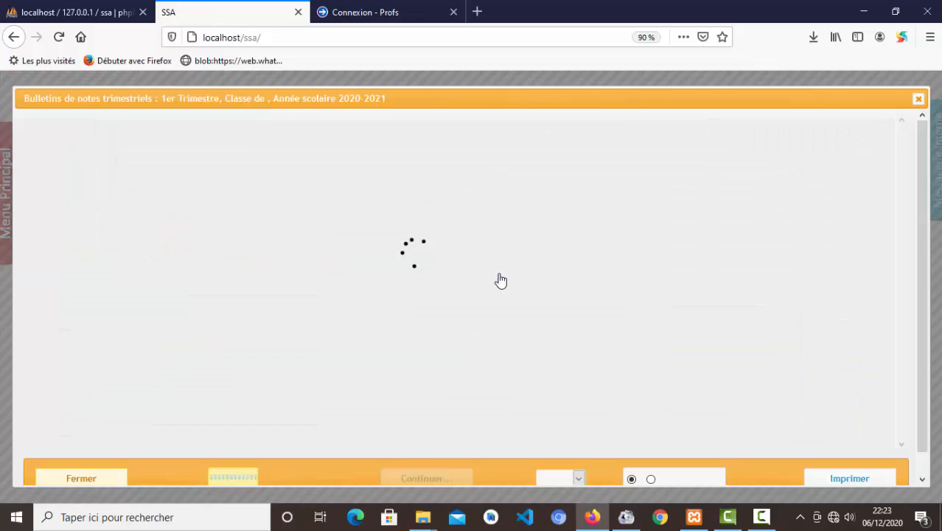
left_click(581, 330)
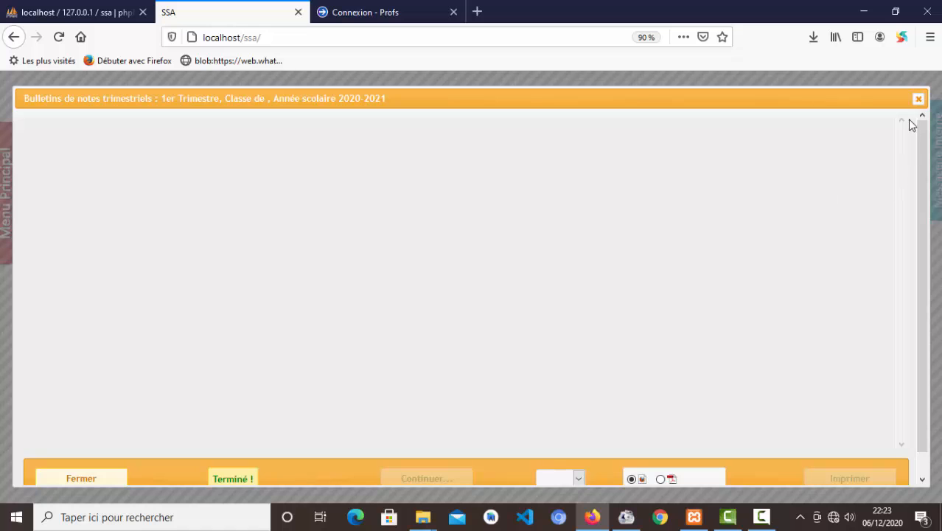
left_click(918, 98)
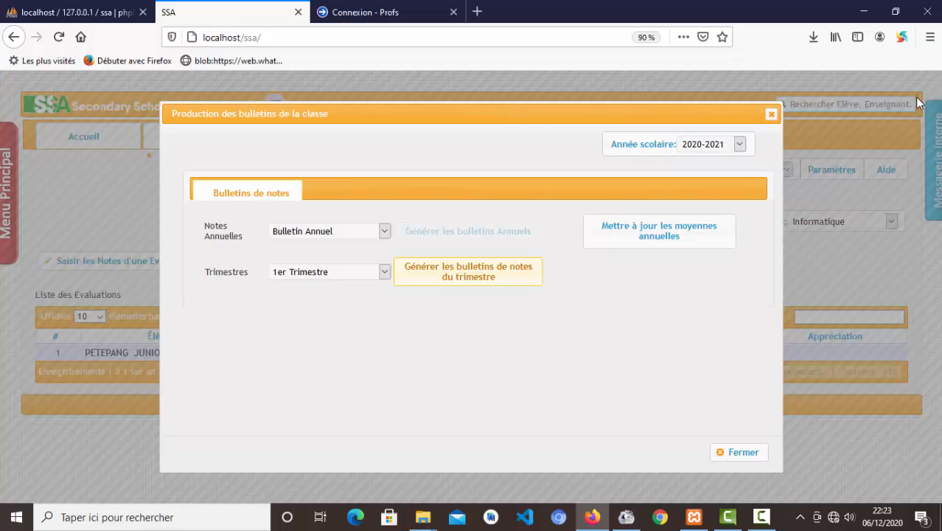
left_click(771, 114)
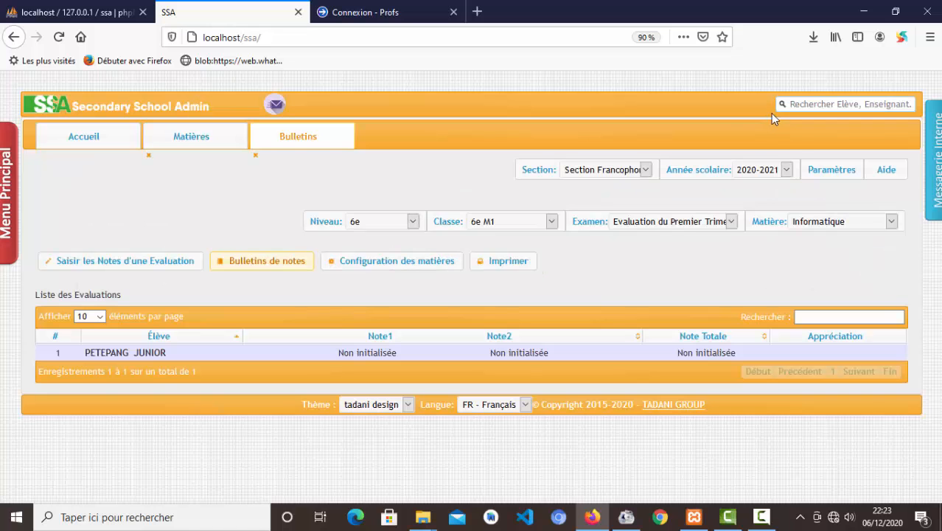
Step: Enter 12 as the student's Note1 for the first-term Informatique evaluation of class 6e M1 and save the marks
left_click(140, 268)
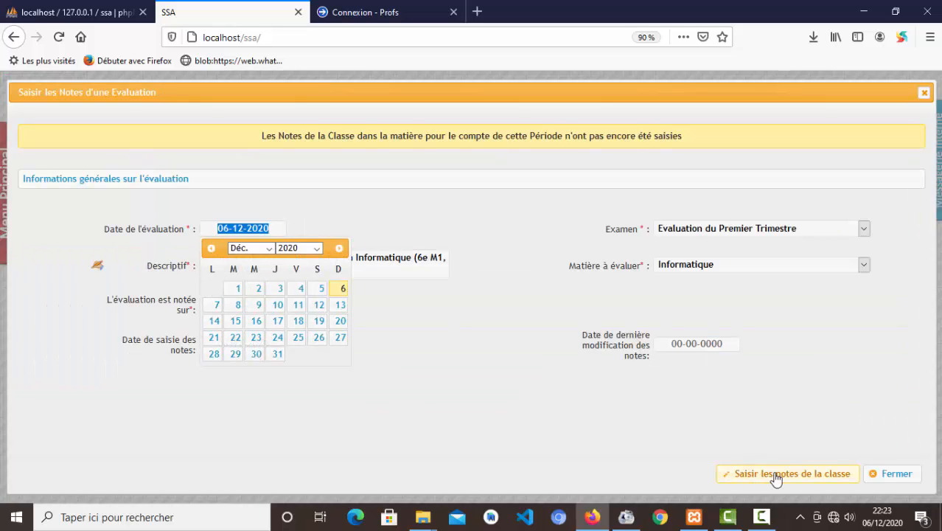
left_click(775, 476)
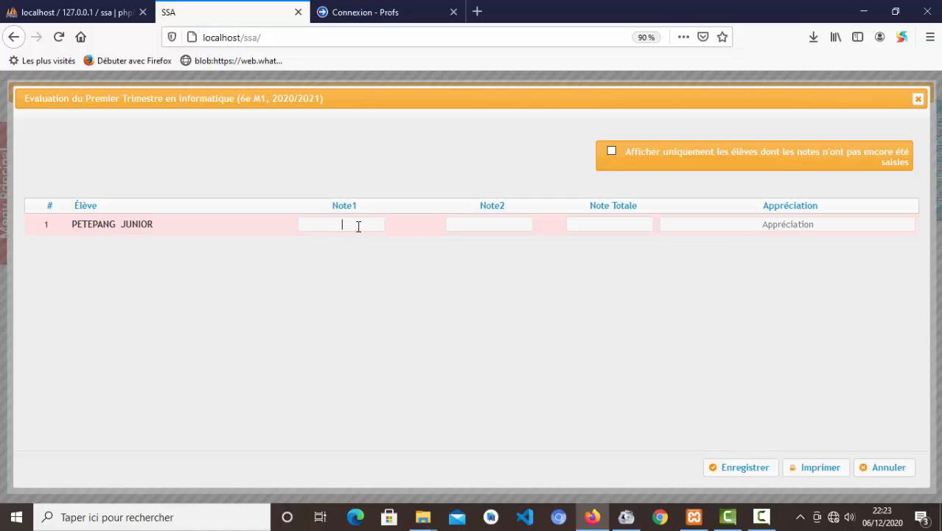
type("&")
key("BackSpace")
key("BackSpace")
type("12")
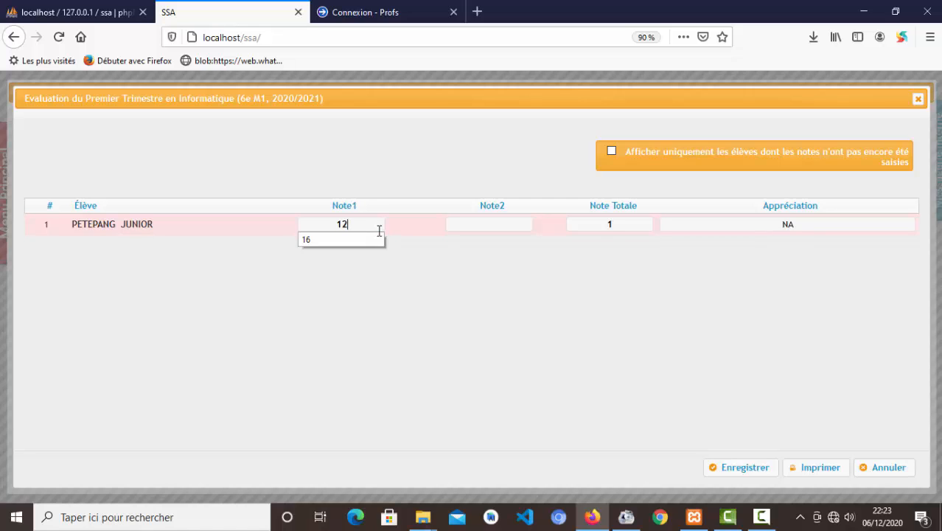
left_click(440, 288)
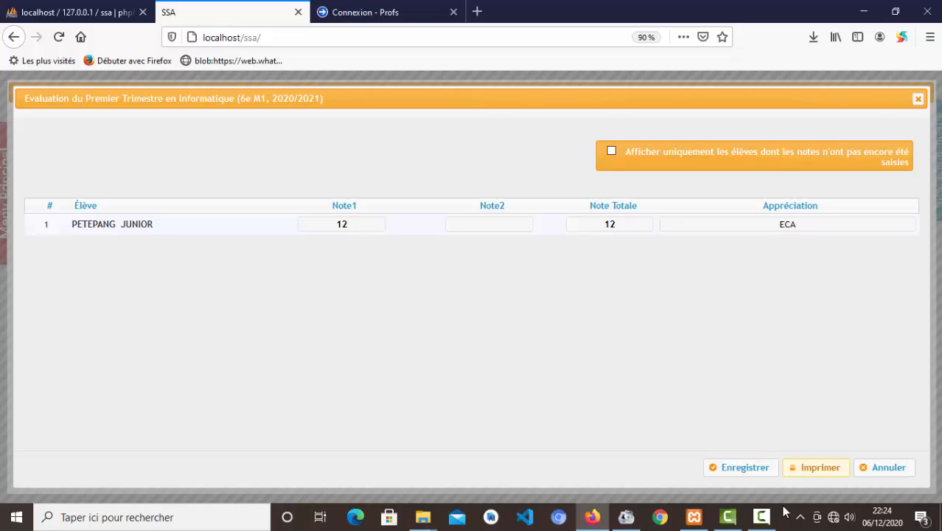
left_click(743, 469)
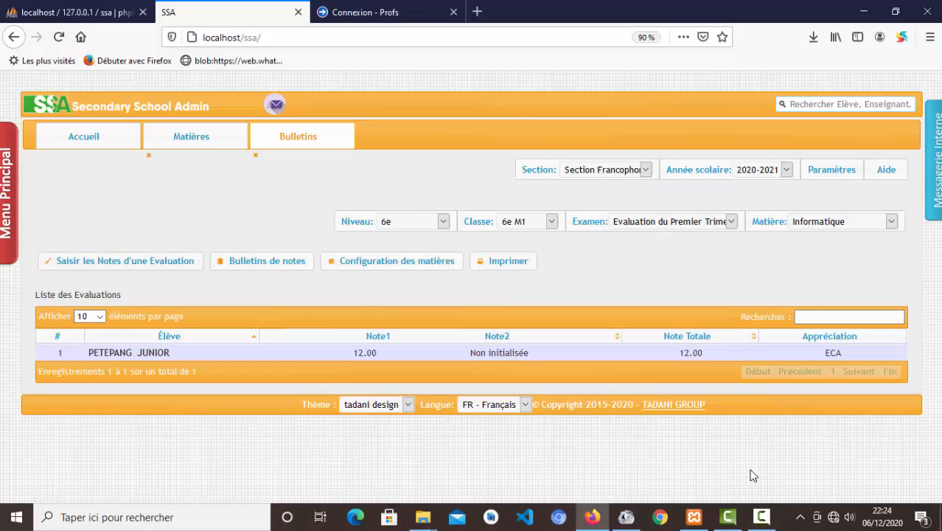
Step: Generate the 1er Trimestre report cards, examine the subject rows and averages, and close the preview and production dialog
left_click(286, 264)
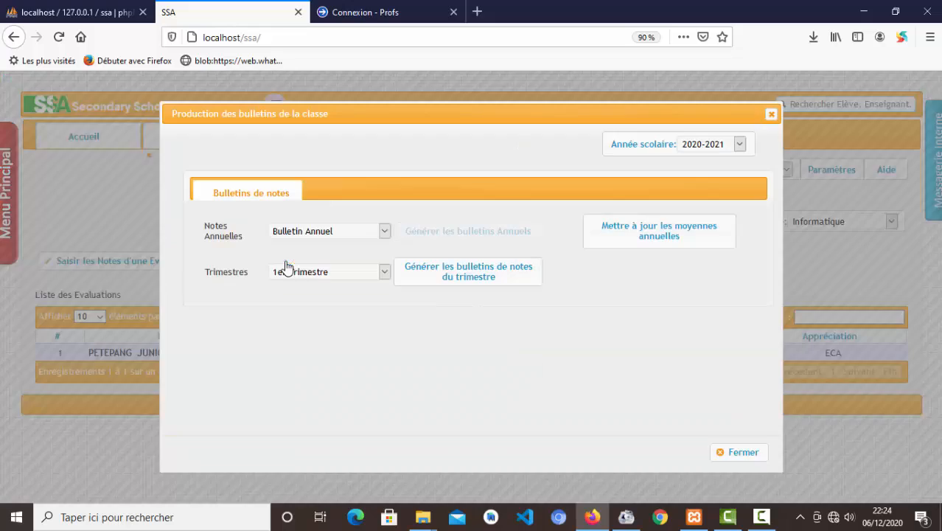
left_click(481, 280)
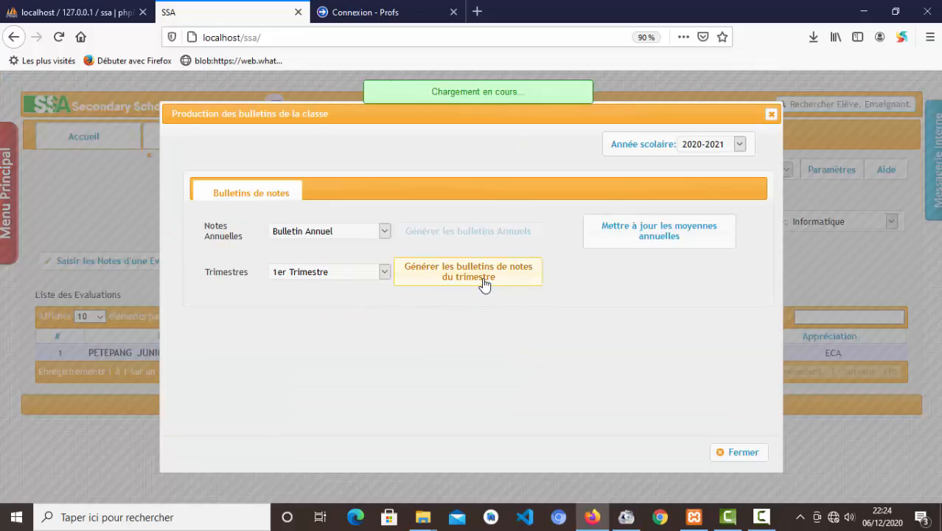
scroll(486, 290, "down", 3)
scroll(494, 295, "down", 10)
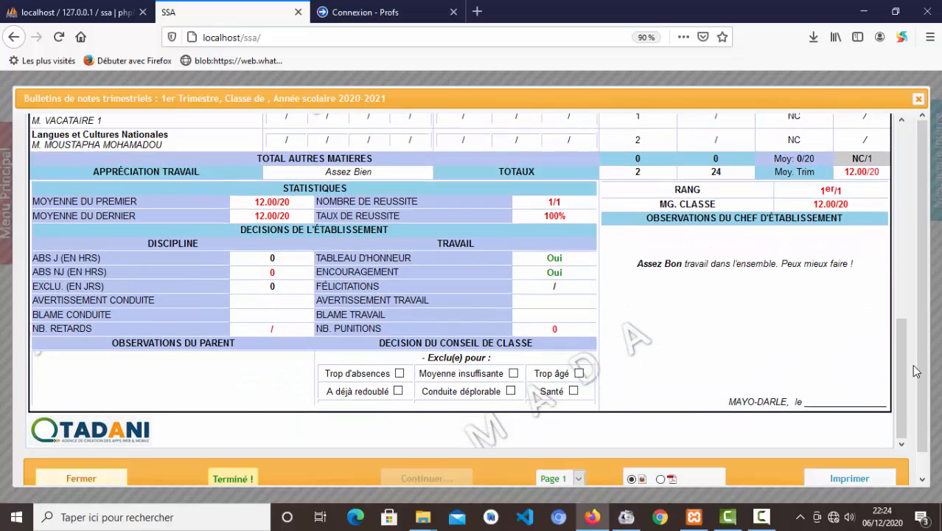
left_click_drag(897, 370, 901, 280)
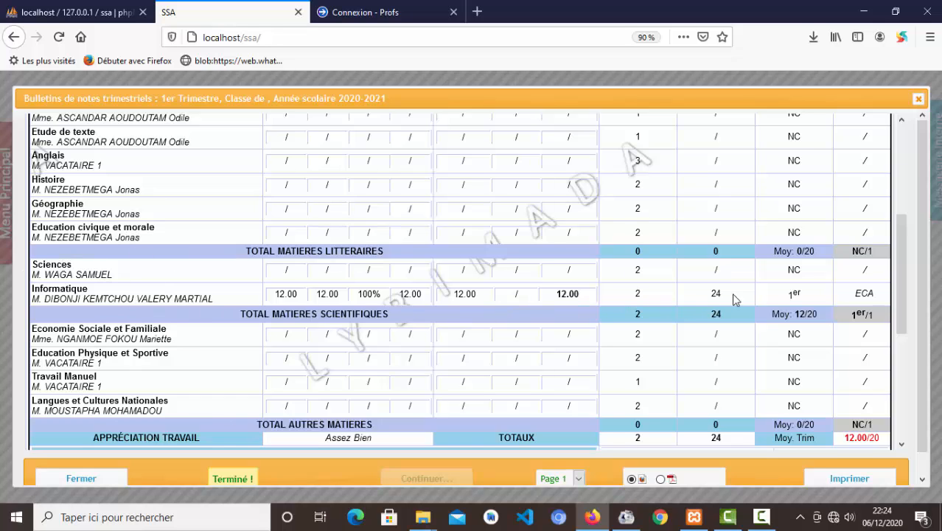
scroll(682, 348, "up", 5)
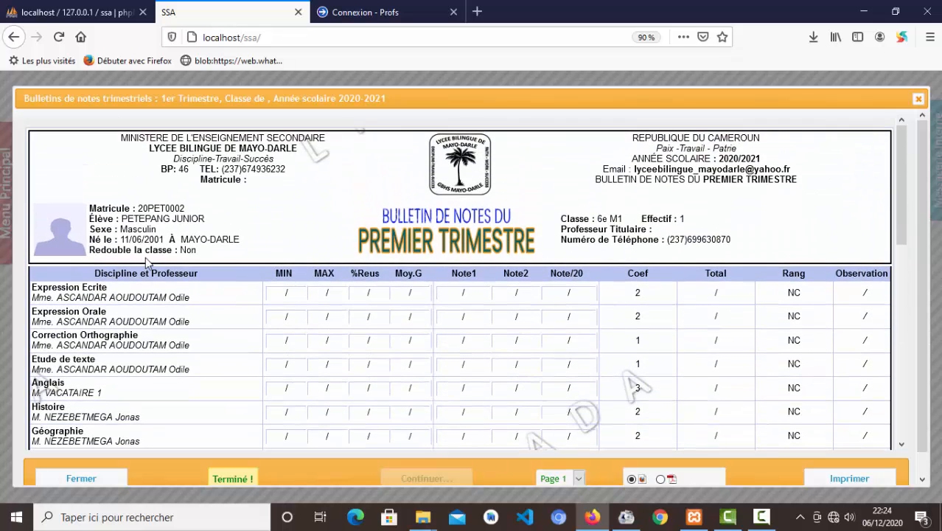
scroll(144, 298, "down", 2)
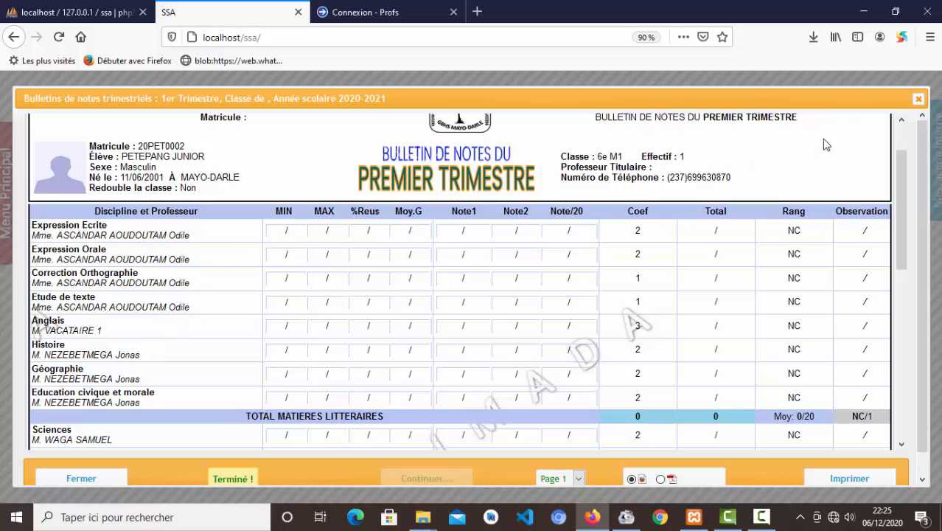
left_click(918, 101)
left_click(770, 115)
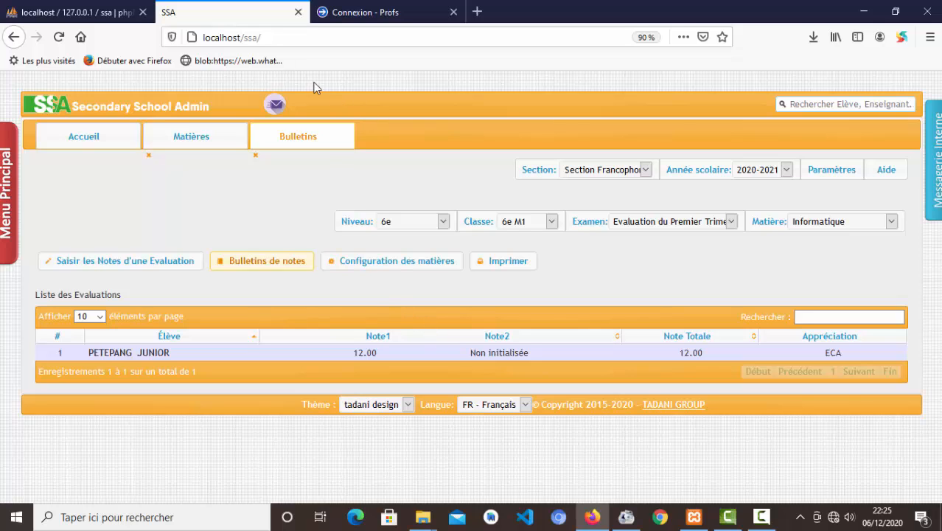
Step: Switch to the Connexion - Profs page and sign in with the second saved account's login and password
left_click(370, 13)
left_click(747, 92)
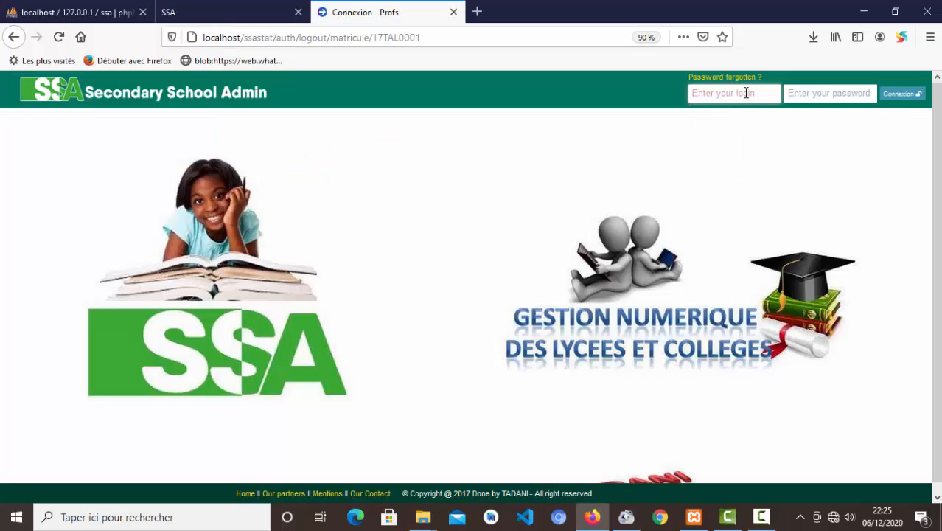
left_click(760, 95)
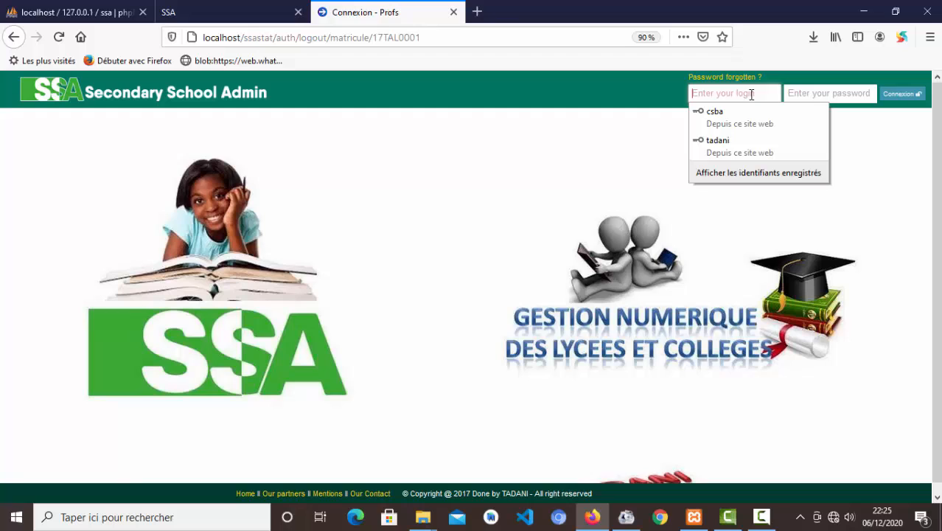
left_click(730, 142)
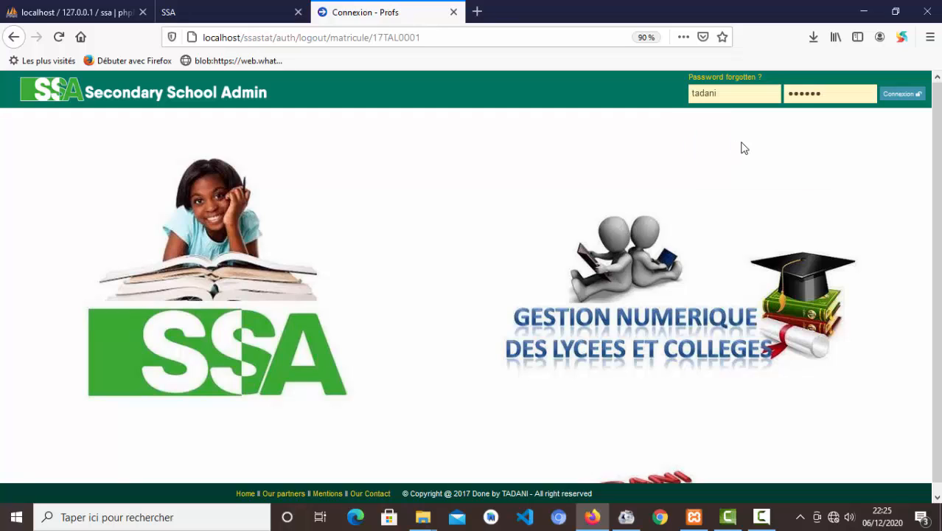
left_click(907, 98)
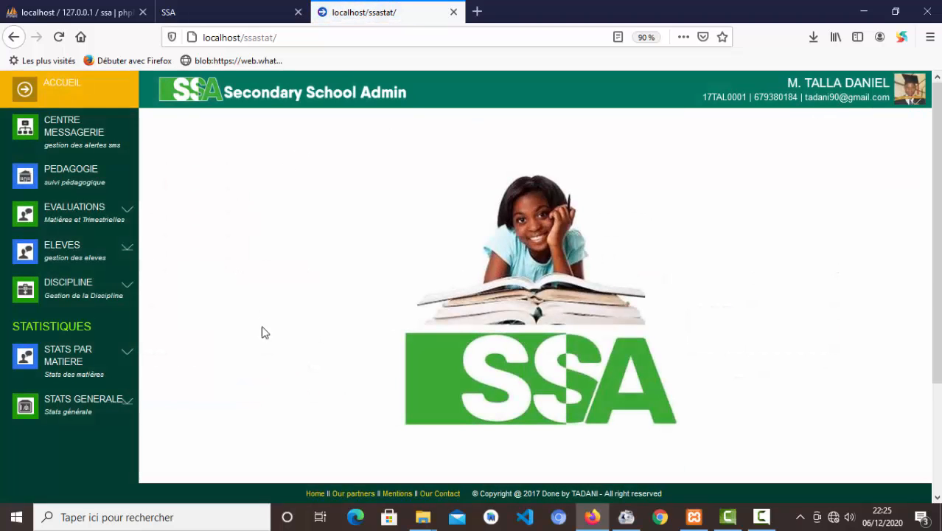
Step: Open the Matieres page under ELEVES and look through the 6e subjects for 1er Trimestre
left_click(90, 253)
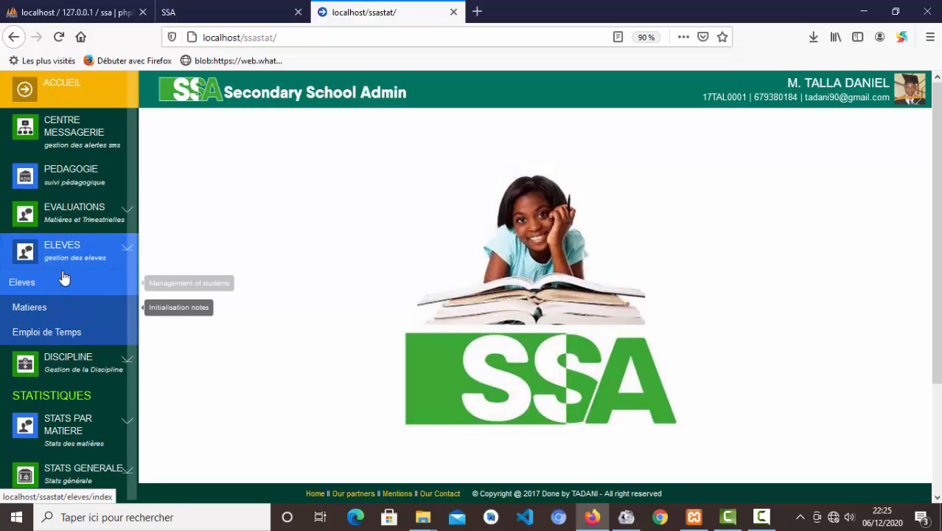
left_click(42, 310)
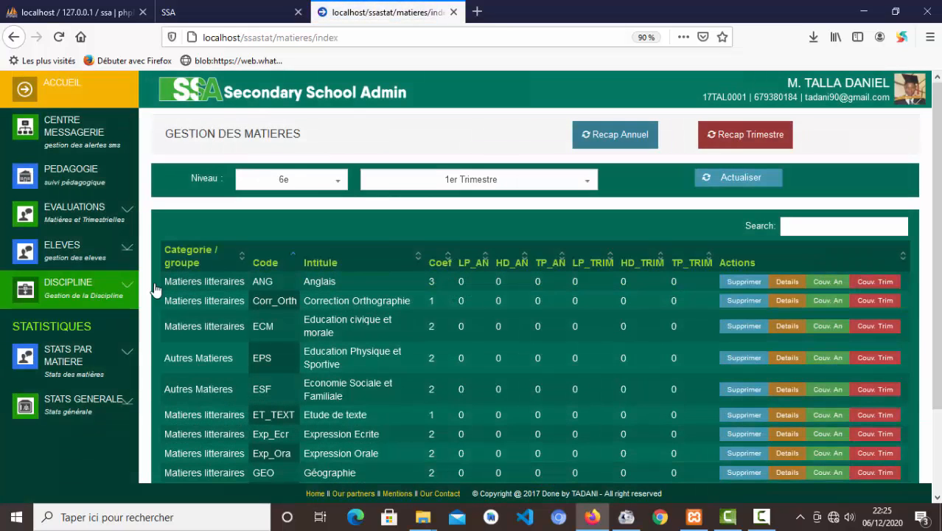
scroll(372, 298, "down", 3)
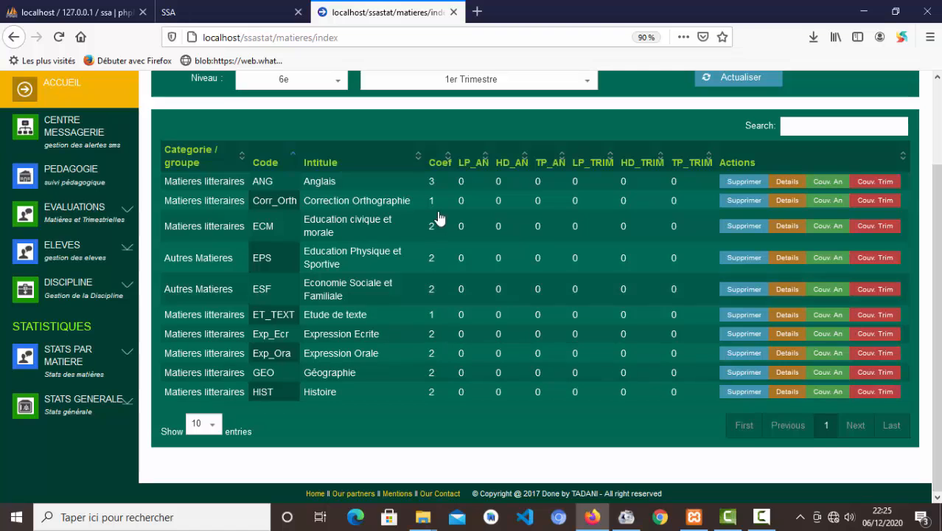
Step: Return to the SSA Matières module and view the accessible levels and coefficients of Expression Ecrite for the Francophone first cycle
left_click(233, 13)
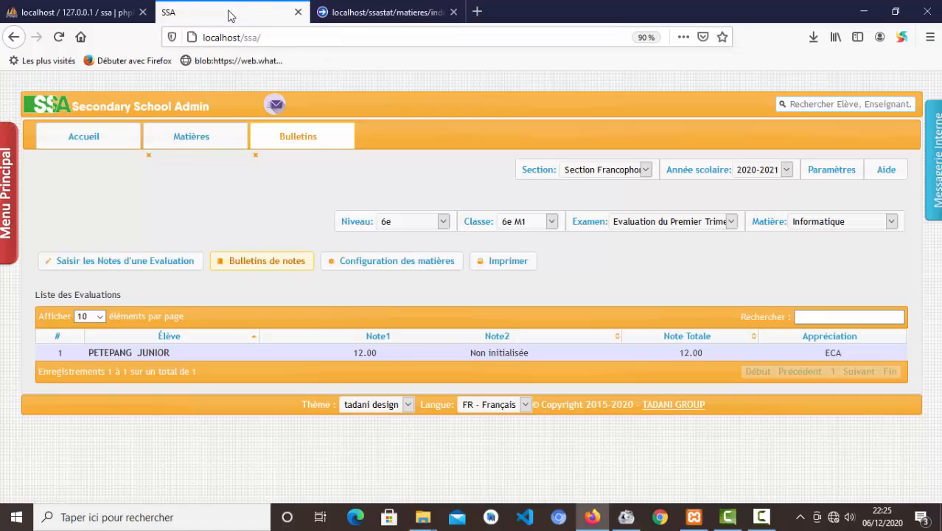
left_click(204, 143)
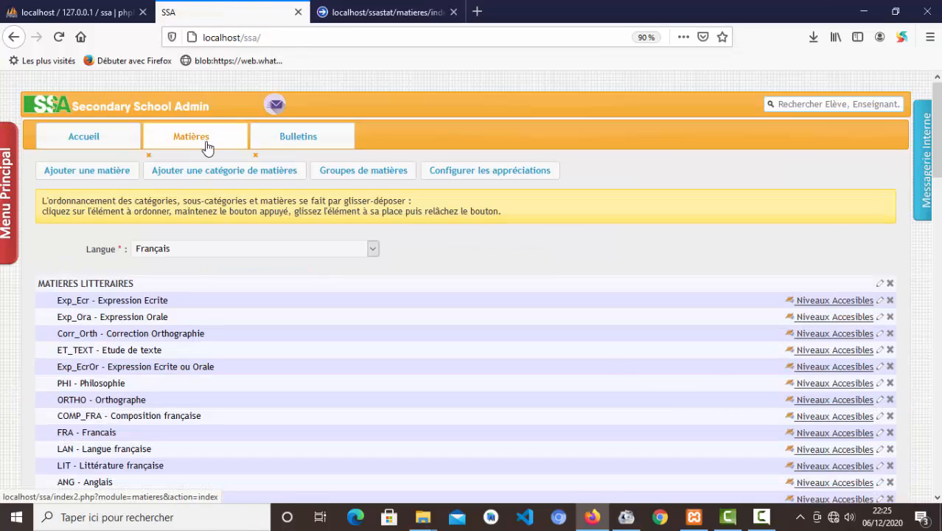
left_click(840, 302)
scroll(548, 305, "down", 6)
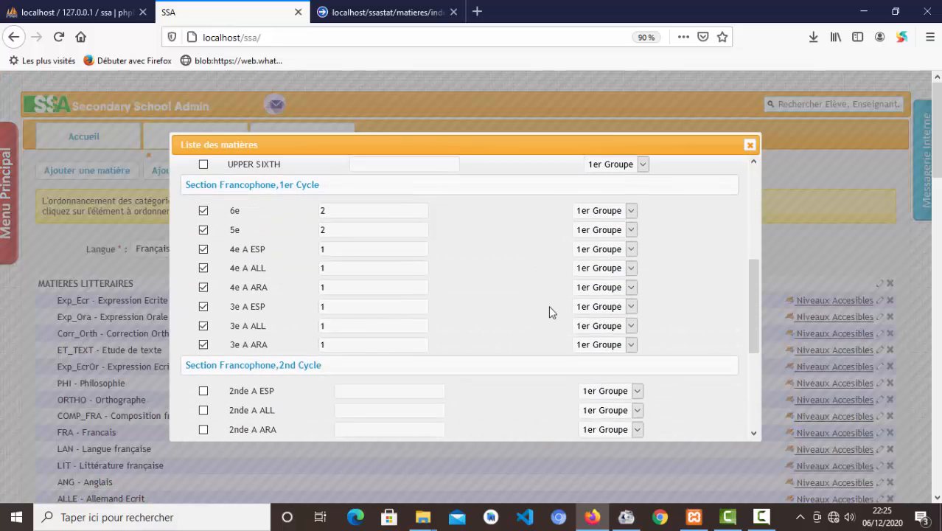
scroll(549, 305, "up", 2)
scroll(549, 306, "up", 1)
Step: Switch back to the Gestion des matieres page, show 25 entries and review the full 6e subject list
left_click(388, 12)
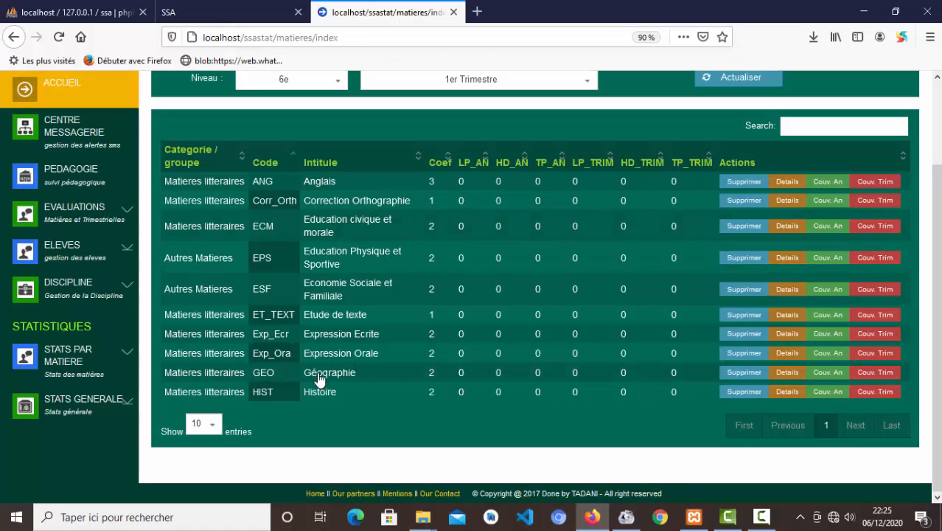
left_click(216, 425)
left_click(199, 459)
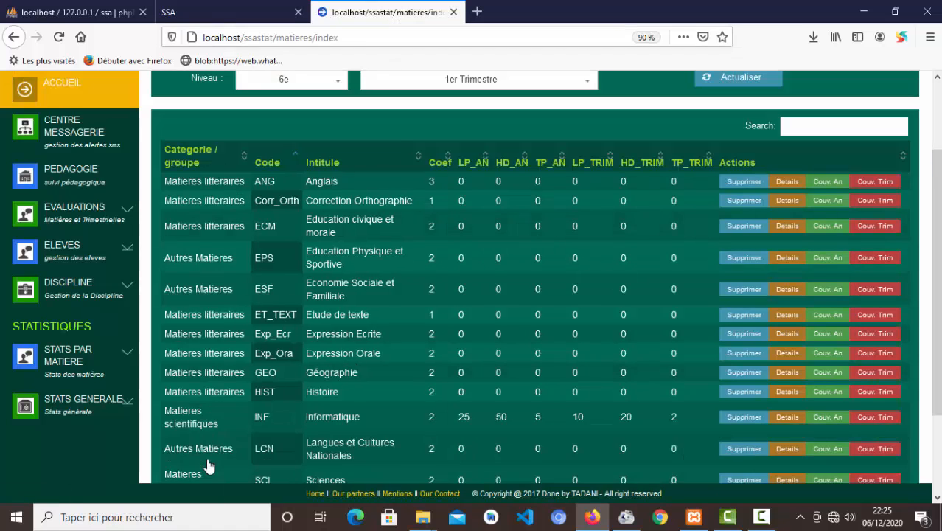
scroll(316, 419, "down", 3)
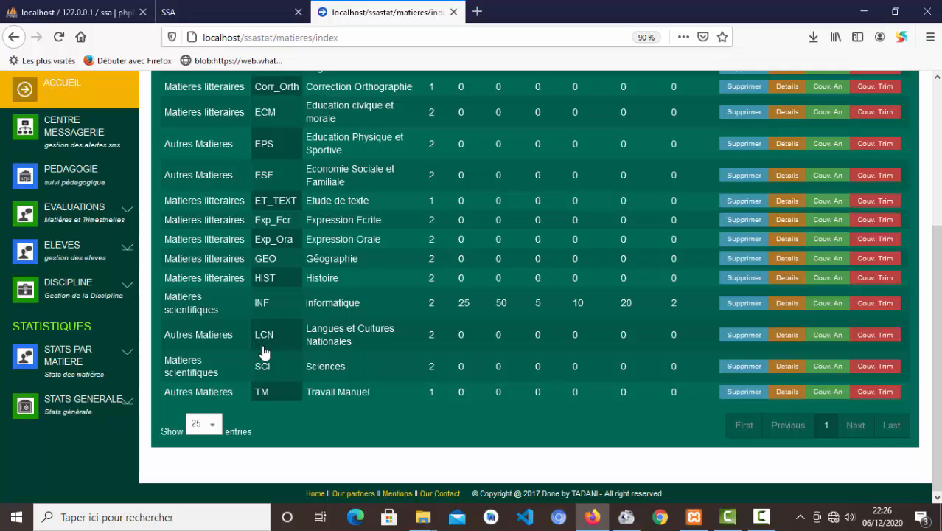
Step: Try to sort the subject list by category/group
scroll(264, 353, "up", 5)
left_click(196, 258)
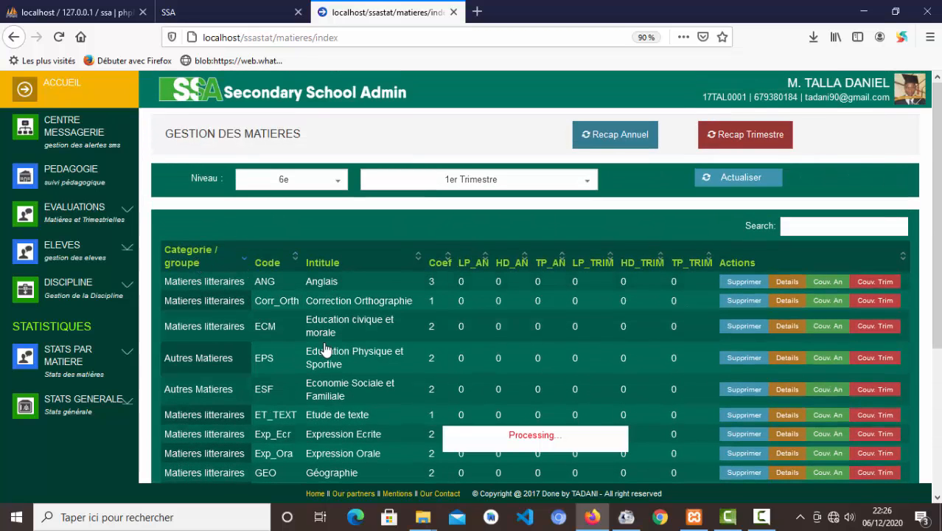
scroll(326, 350, "down", 3)
scroll(350, 395, "up", 5)
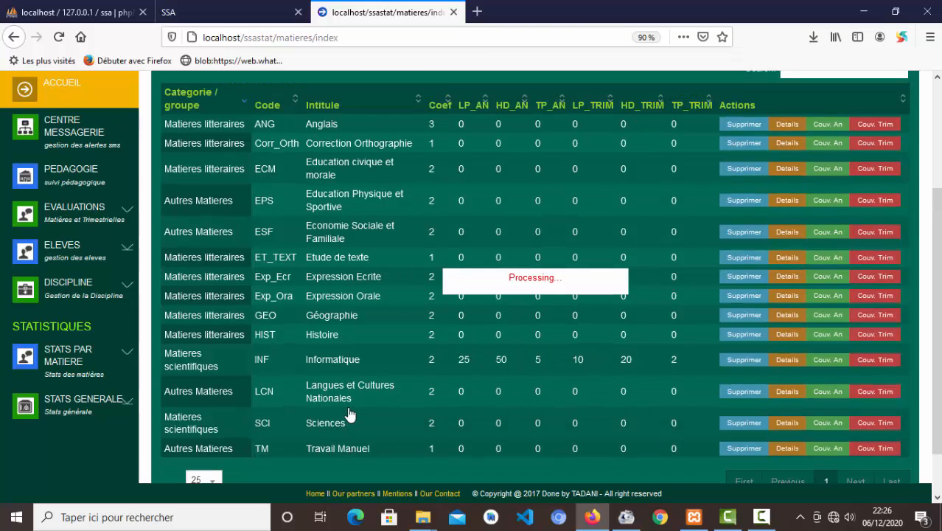
scroll(351, 370, "down", 5)
scroll(352, 362, "up", 5)
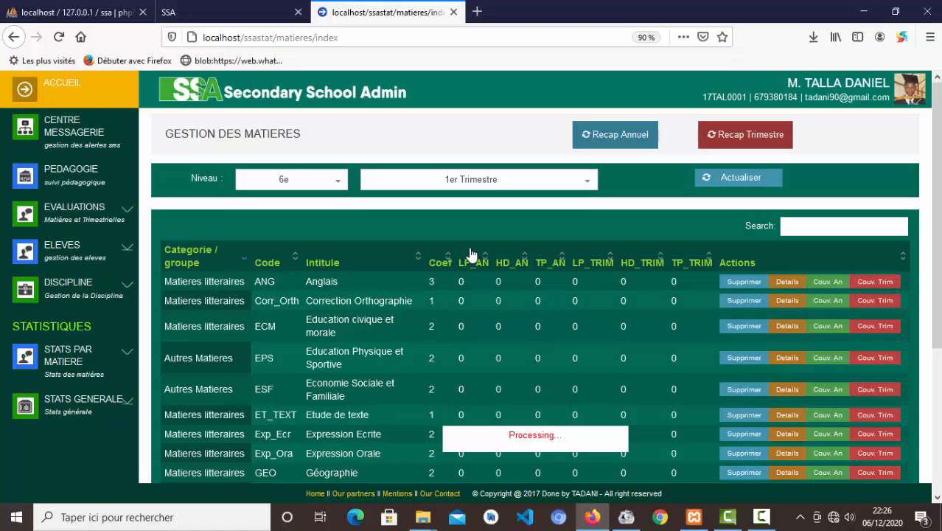
Step: Refresh the 6e subject list for 1er Trimestre and look through its coefficients and coverage columns
left_click(753, 185)
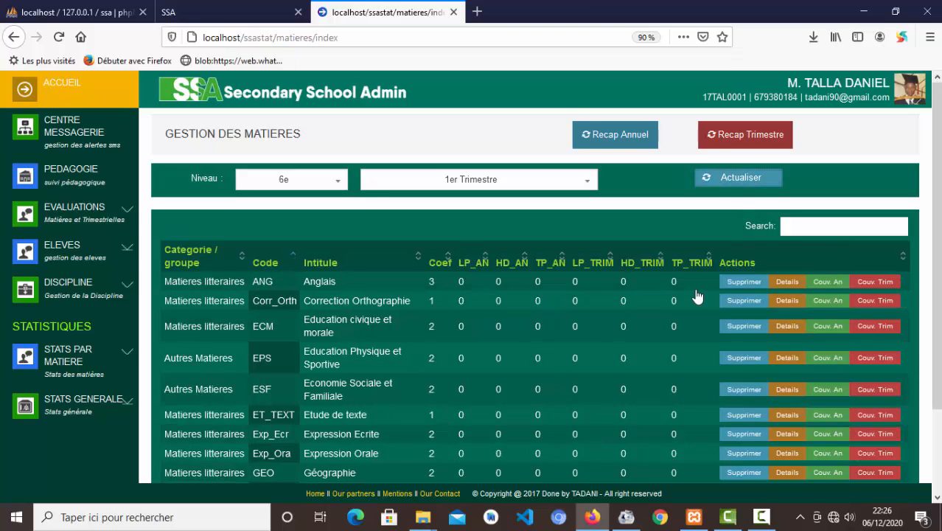
scroll(610, 347, "down", 2)
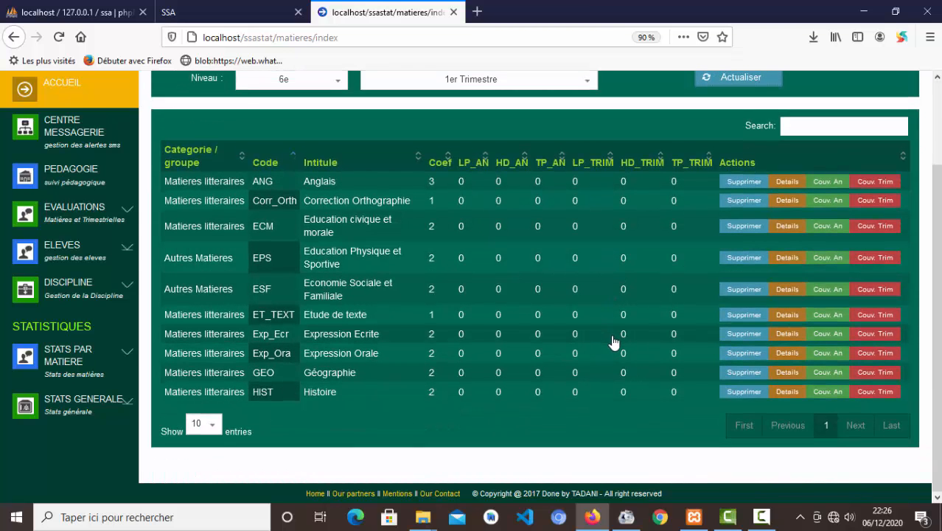
scroll(614, 342, "up", 2)
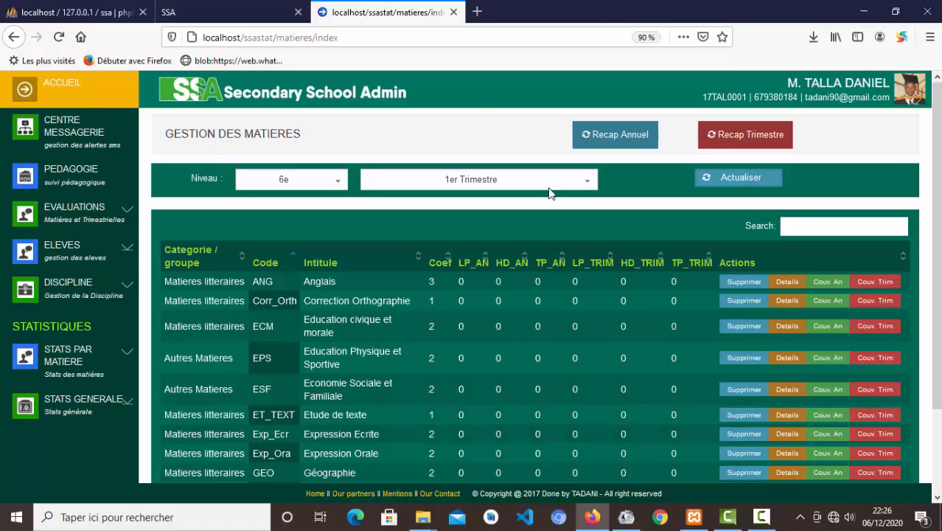
Step: Return to the SSA Matières module and close the accessible levels dialog of Expression Ecrite
left_click(255, 12)
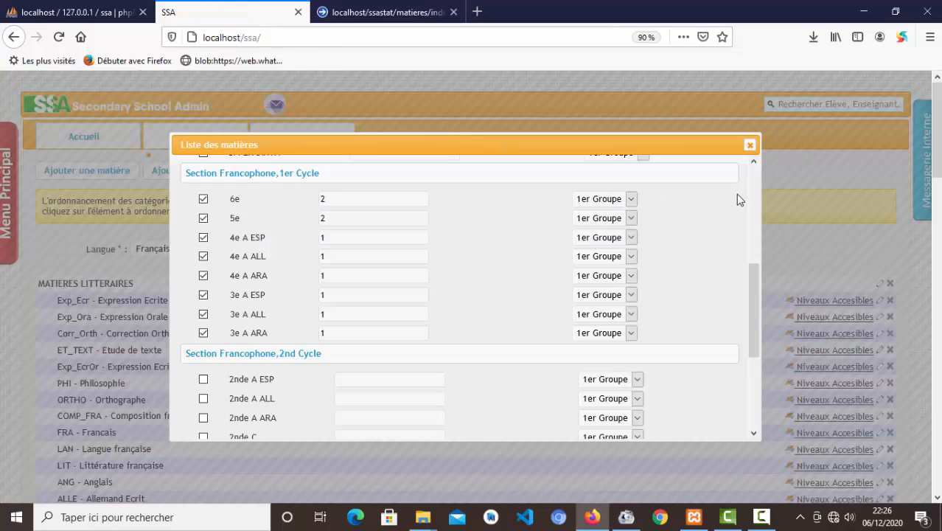
left_click(749, 145)
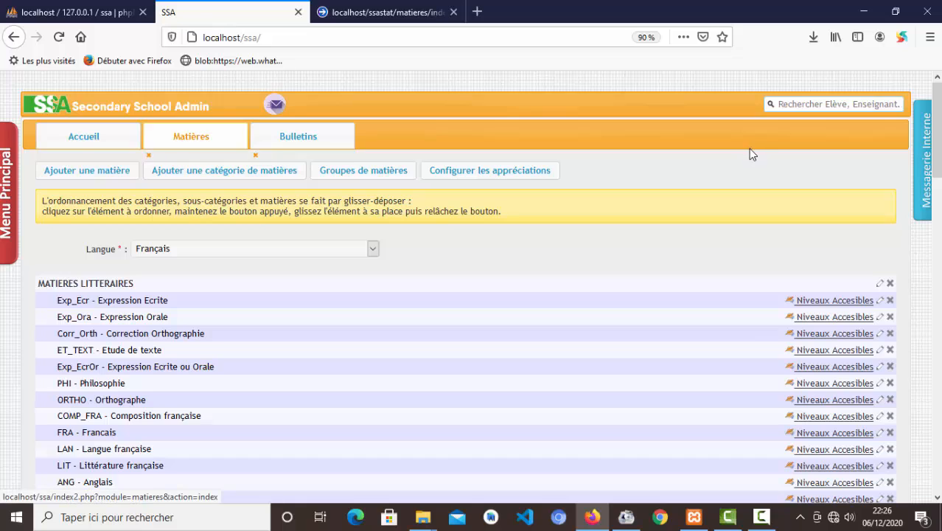